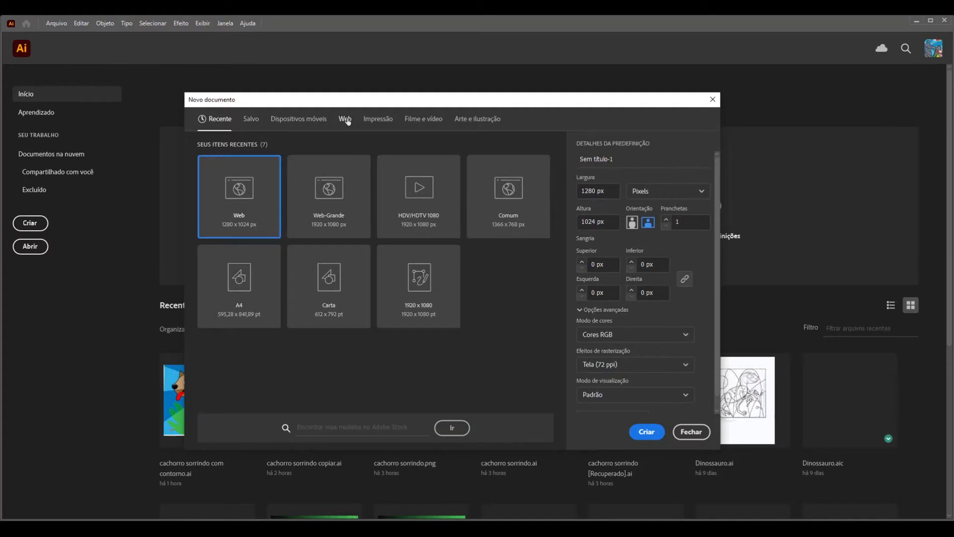
Create a new web document from the Mínimo 1024 x 768 px preset, named "Gato deitado"
{"action": "left_click", "coordinate": [347, 122]}
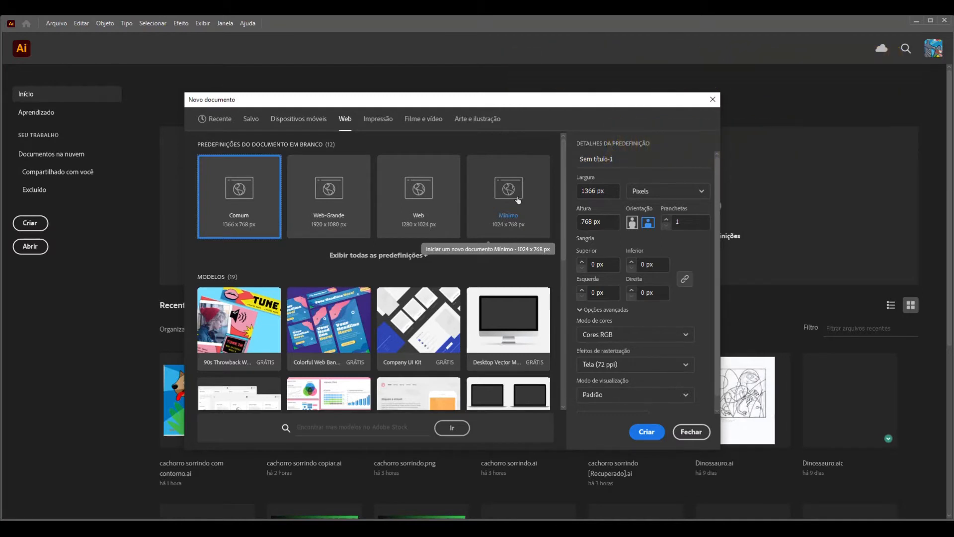
{"action": "left_click", "coordinate": [517, 196]}
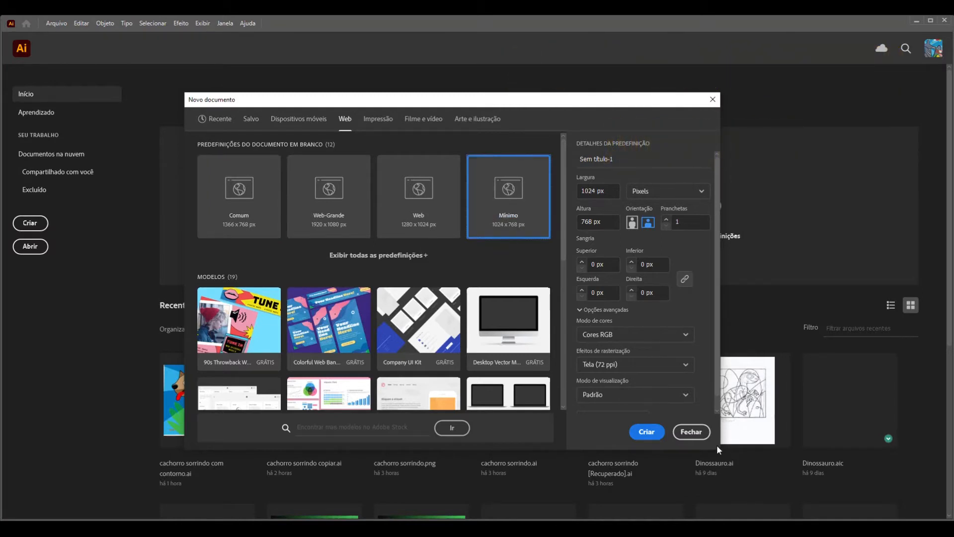
{"action": "left_click", "coordinate": [654, 433]}
{"action": "left_click", "coordinate": [608, 159]}
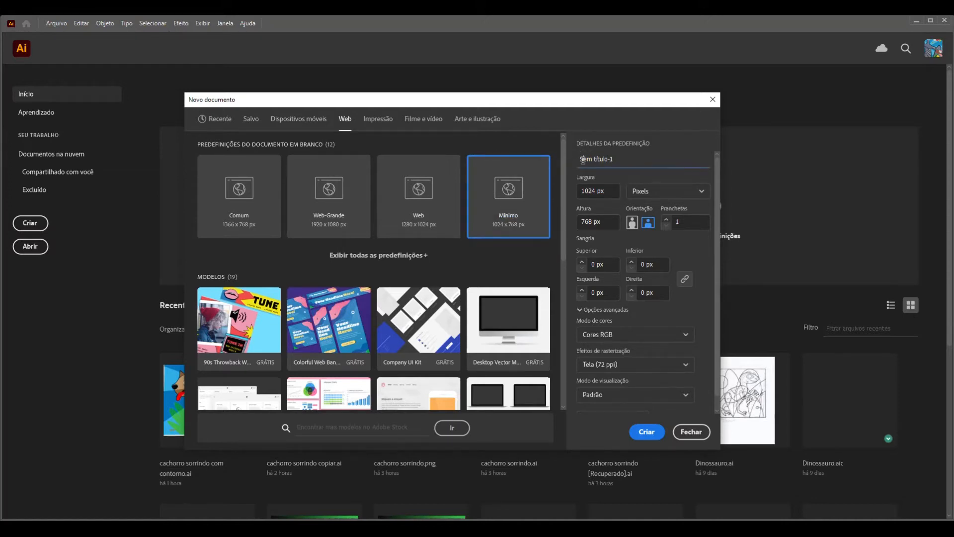
{"action": "type", "text": "Gato deitado"}
{"action": "key", "text": "Delete"}
{"action": "key", "text": "Delete"}
{"action": "key", "text": "Delete"}
{"action": "key", "text": "Delete"}
{"action": "left_click", "coordinate": [651, 434]}
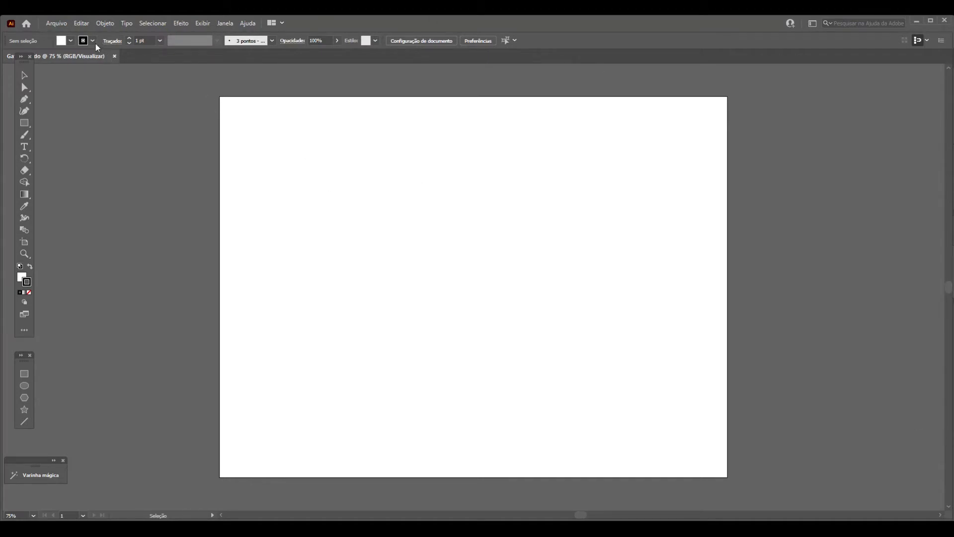
Place the cat sketch image img167.jpg on the artboard
{"action": "left_click", "coordinate": [57, 23]}
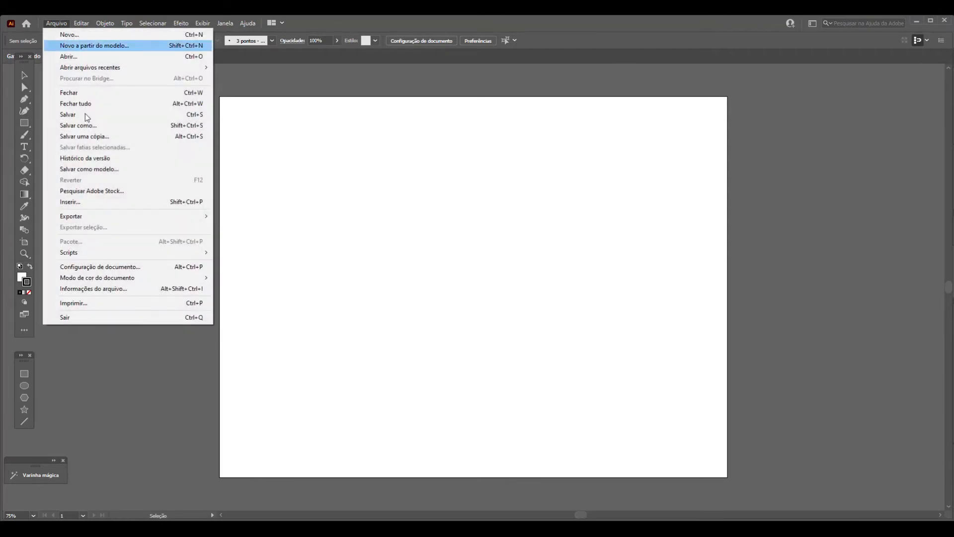
{"action": "left_click", "coordinate": [81, 206]}
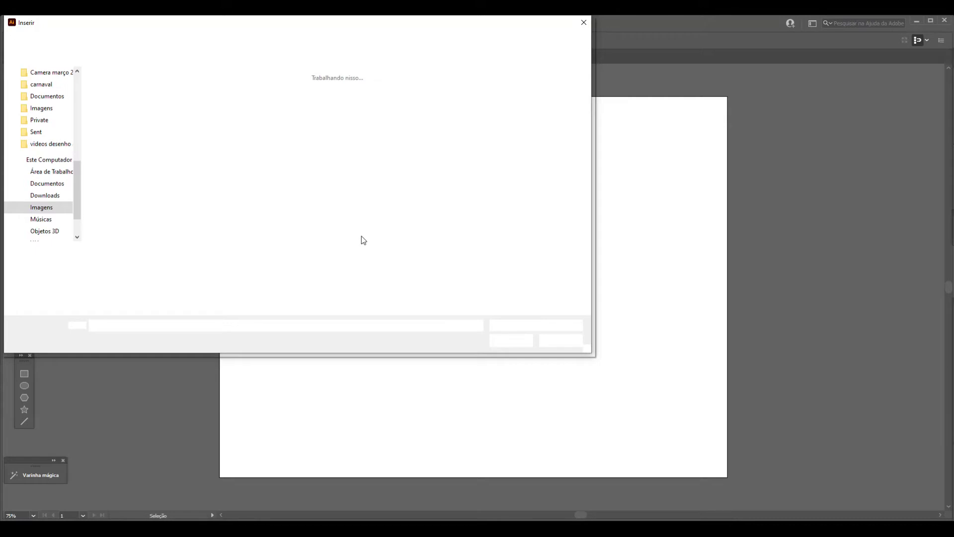
{"action": "left_click", "coordinate": [346, 177]}
{"action": "left_click", "coordinate": [512, 341]}
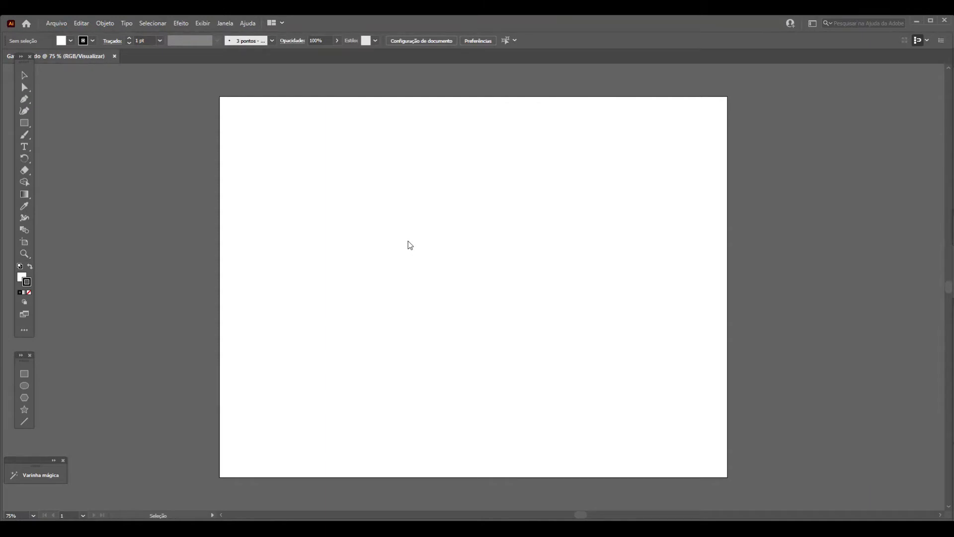
{"action": "left_click", "coordinate": [411, 231]}
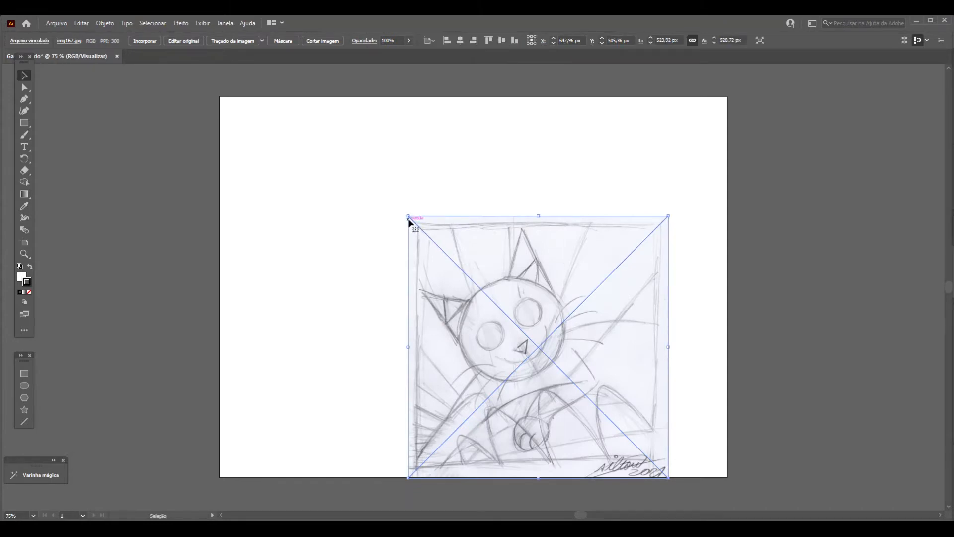
Enlarge the placed cat sketch to about 790 x 797 px, covering the artboard's height, and lower its opacity to 39%
{"action": "left_click_drag", "start_coordinate": [409, 215], "coordinate": [264, 97]}
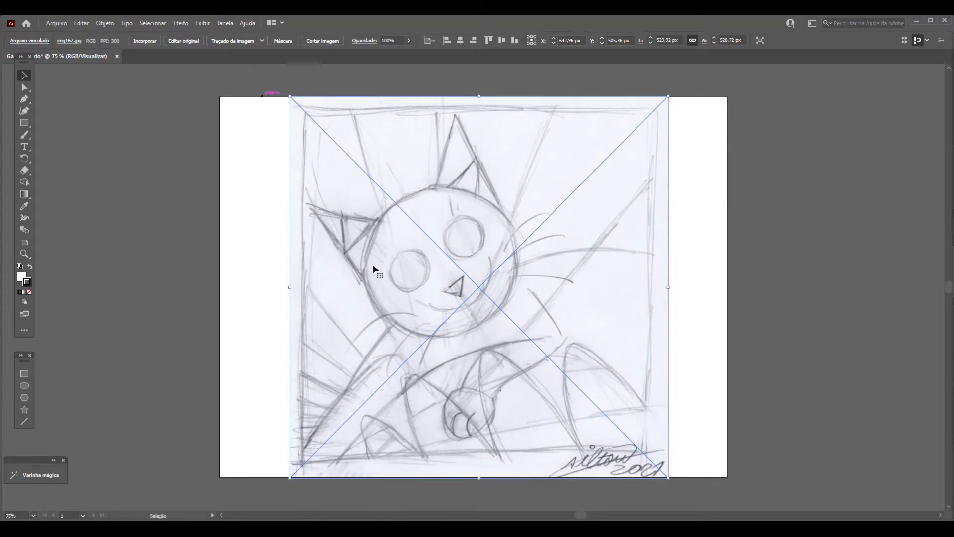
{"action": "left_click_drag", "start_coordinate": [330, 265], "coordinate": [323, 277]}
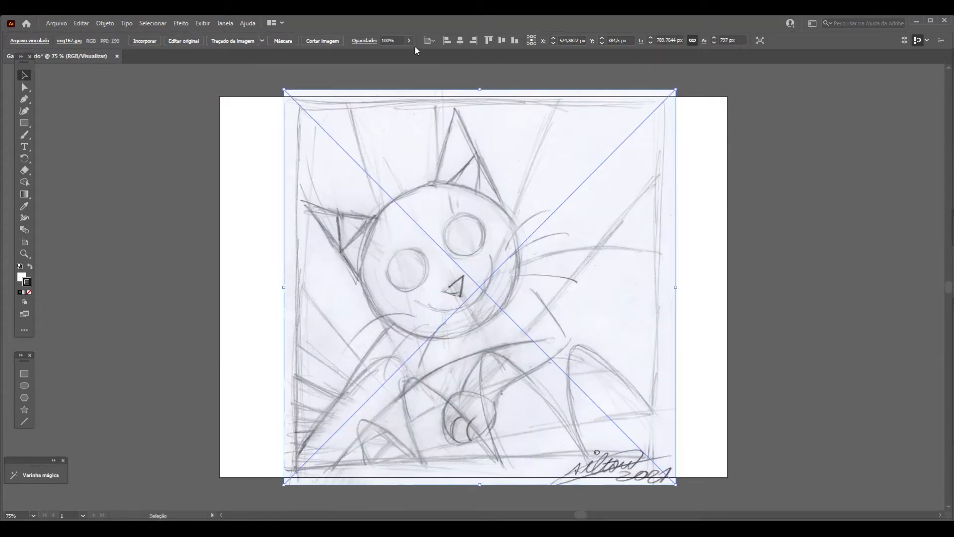
{"action": "left_click", "coordinate": [409, 40]}
{"action": "left_click", "coordinate": [386, 51]}
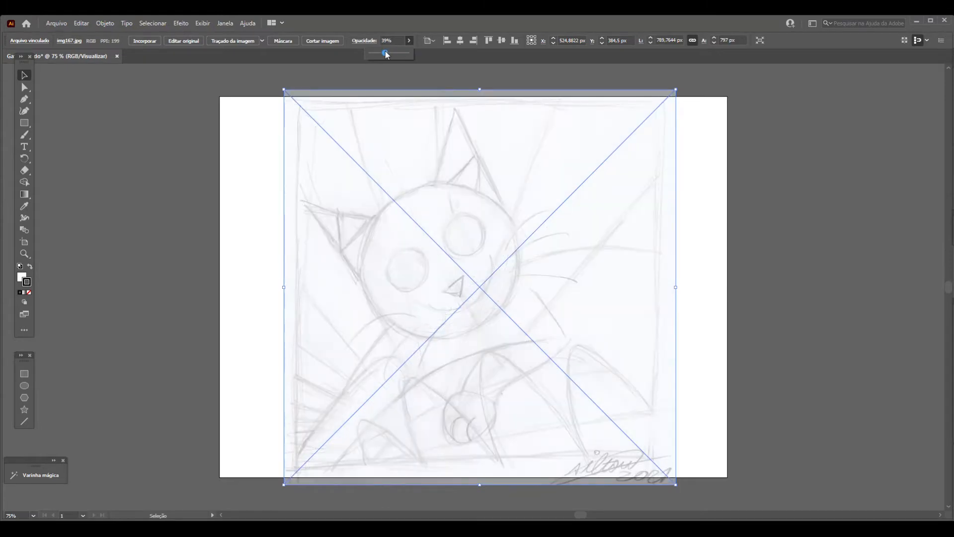
Draw a green circle about 318 px wide over the cat's head outline and reduce its opacity to 29%
{"action": "left_click_drag", "start_coordinate": [953, 264], "coordinate": [918, 250]}
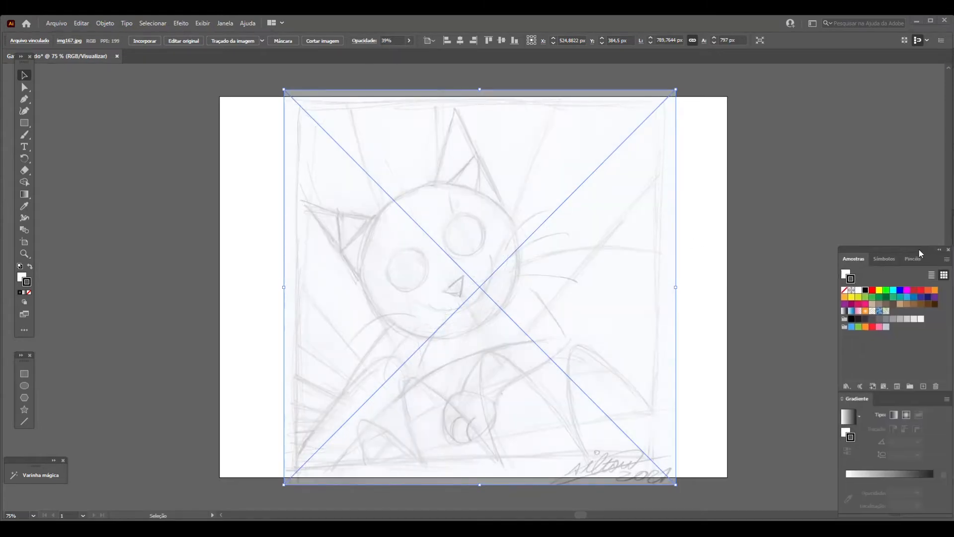
{"action": "left_click_drag", "start_coordinate": [953, 60], "coordinate": [871, 59]}
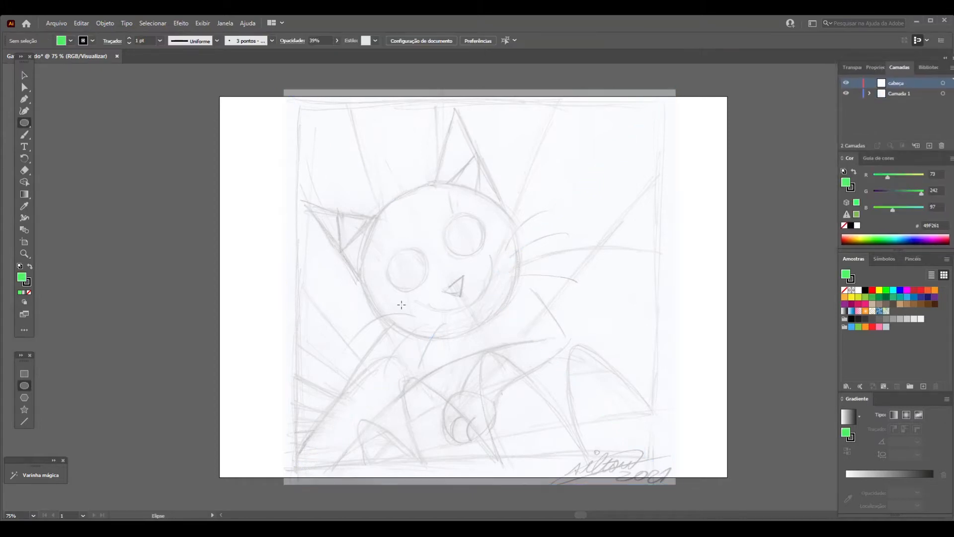
{"action": "mouse_move", "coordinate": [383, 307]}
{"action": "left_mouse_down"}
{"action": "mouse_move", "coordinate": [433, 243]}
{"action": "mouse_move", "coordinate": [508, 188]}
{"action": "left_mouse_up"}
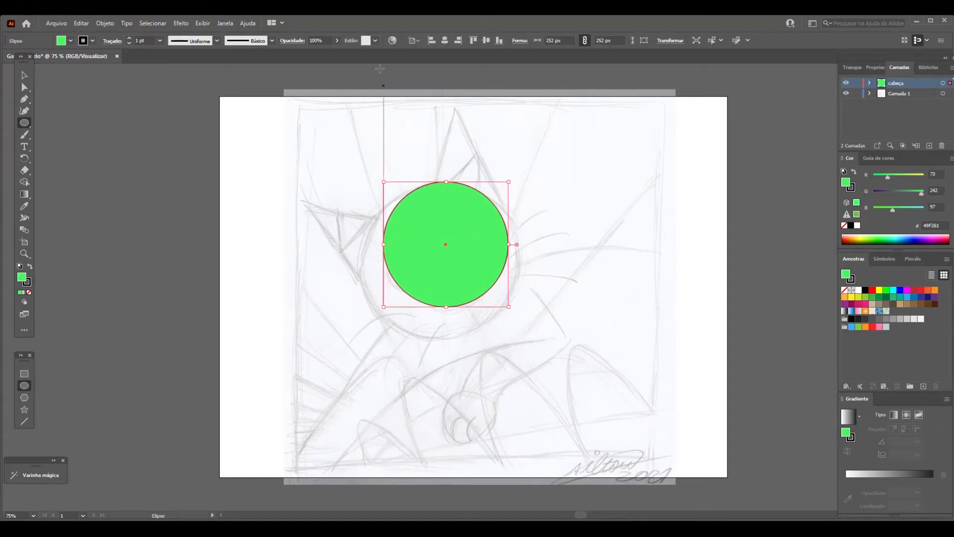
{"action": "left_click", "coordinate": [338, 40]}
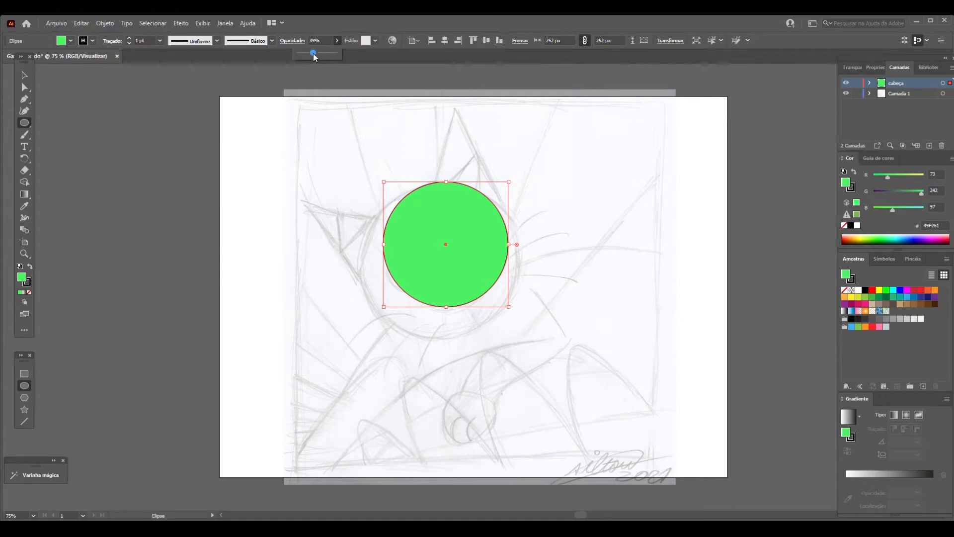
{"action": "left_click_drag", "start_coordinate": [313, 56], "coordinate": [313, 57]}
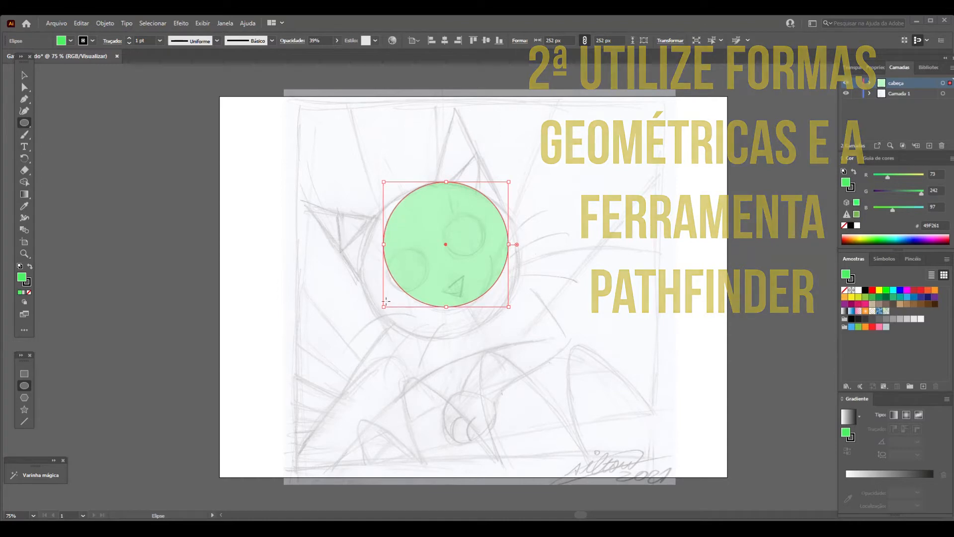
{"action": "left_click_drag", "start_coordinate": [372, 318], "coordinate": [356, 336]}
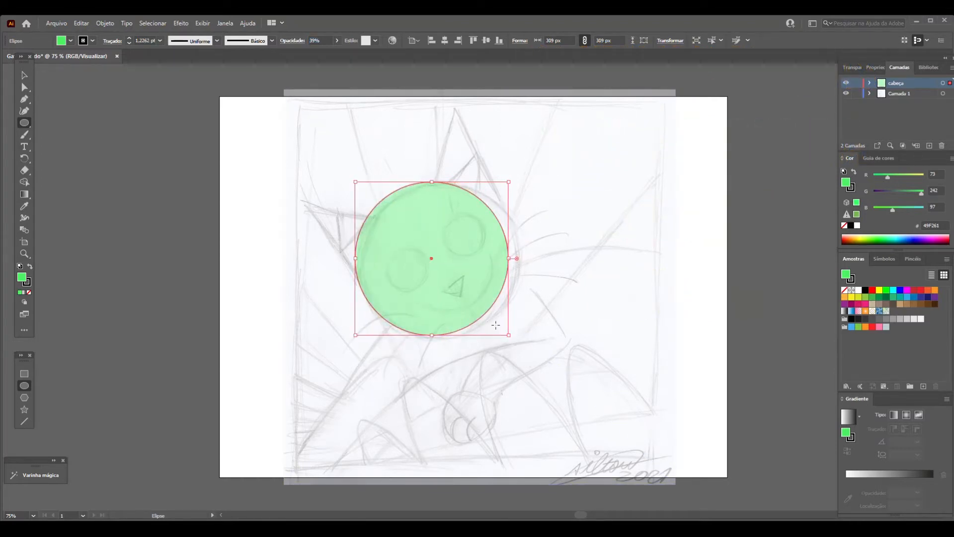
{"action": "left_click_drag", "start_coordinate": [508, 335], "coordinate": [520, 341]}
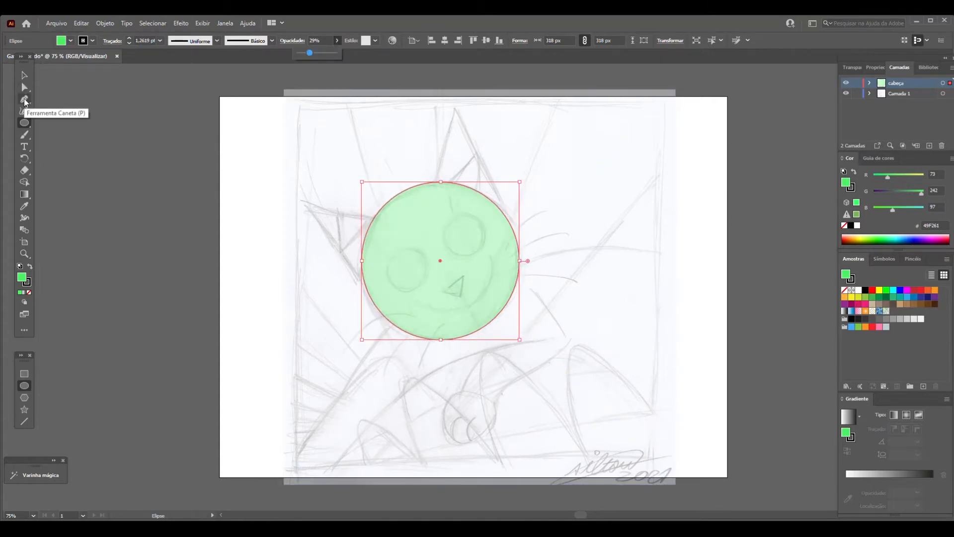
Draw triangles over both of the cat's ears with the Pen tool, with their bases on the head circle
{"action": "left_click", "coordinate": [24, 101]}
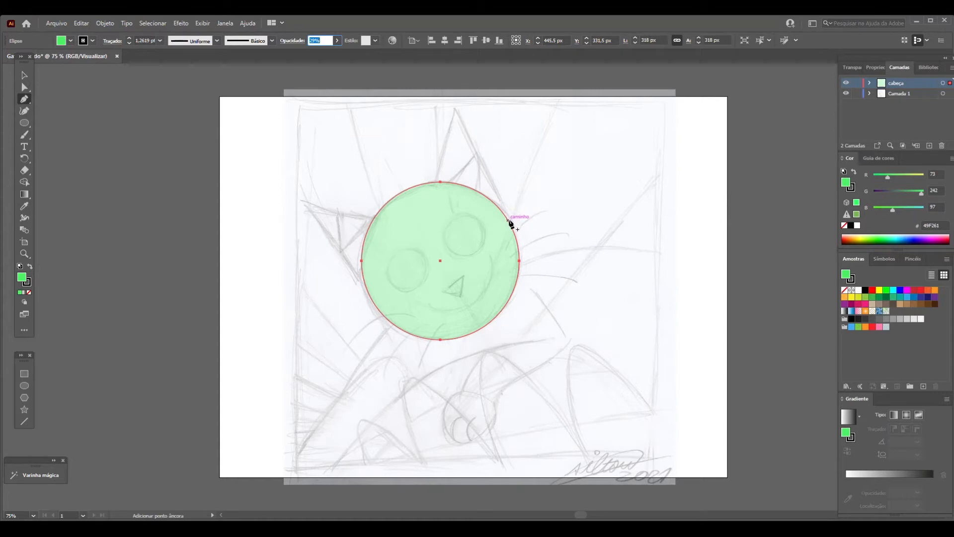
{"action": "left_click", "coordinate": [509, 220]}
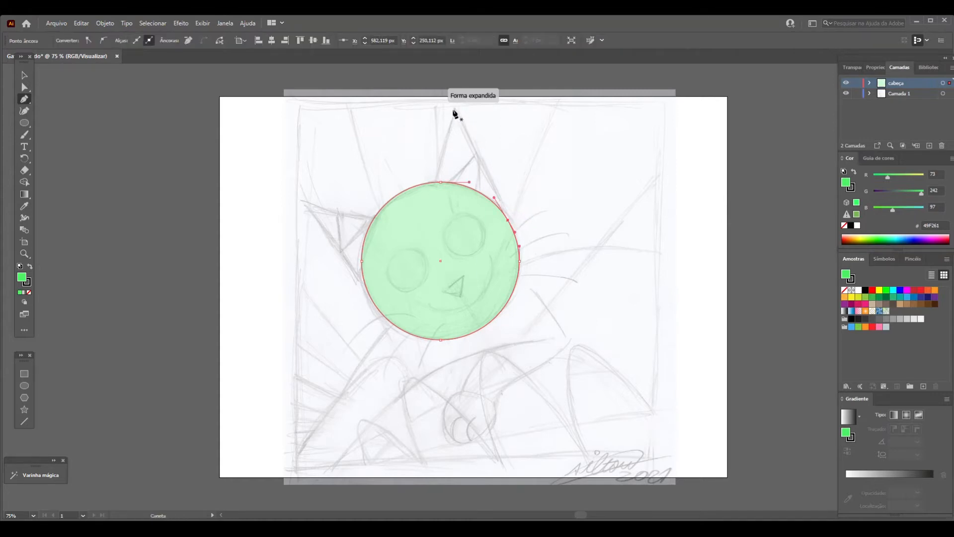
{"action": "left_click", "coordinate": [454, 108]}
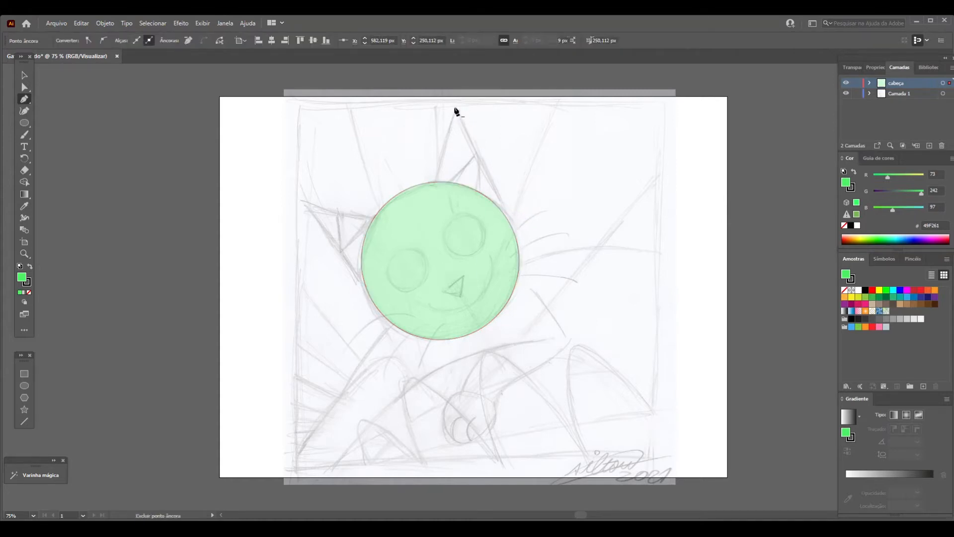
{"action": "left_click", "coordinate": [513, 228]}
{"action": "left_click", "coordinate": [435, 182]}
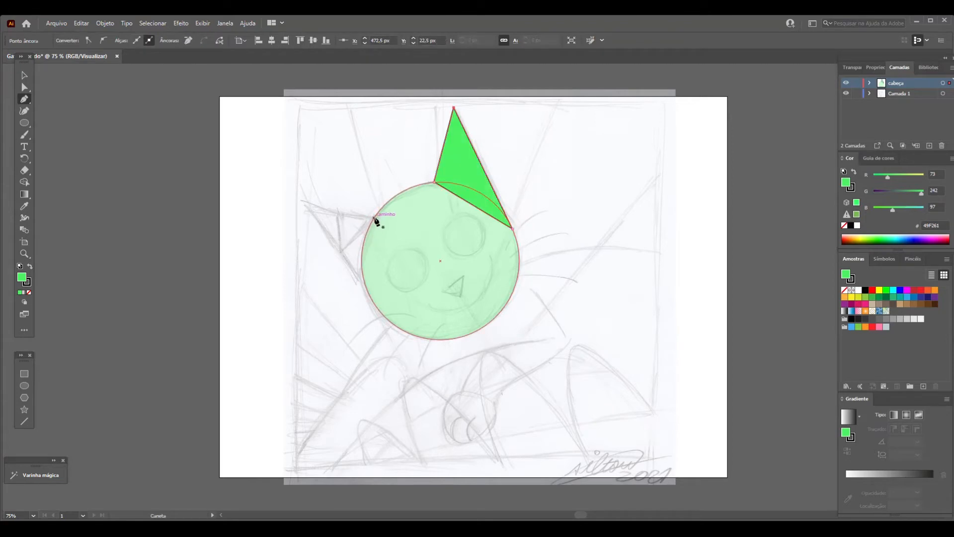
{"action": "left_click", "coordinate": [374, 217]}
{"action": "left_click", "coordinate": [300, 202]}
{"action": "left_click", "coordinate": [369, 294]}
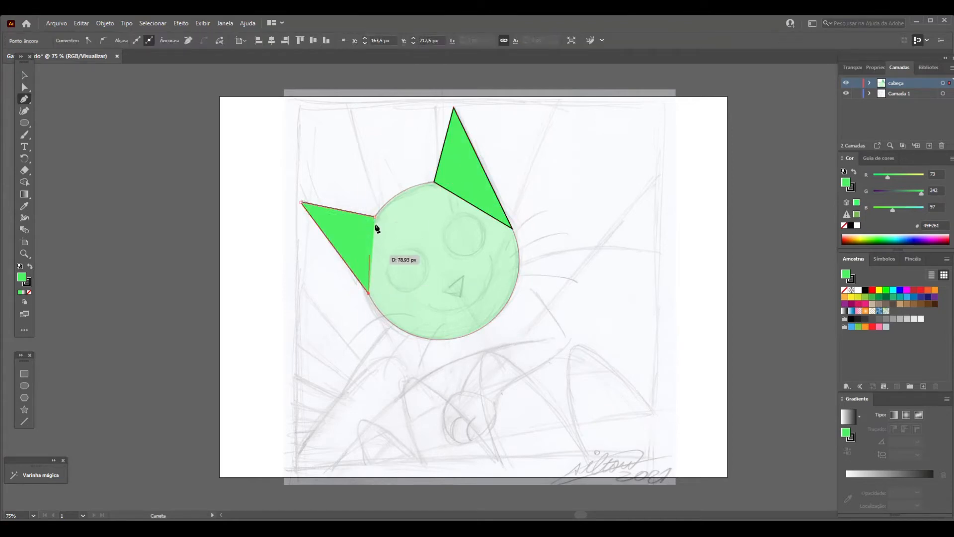
Lower the opacity of the ear triangles so the sketch shows through them
{"action": "key", "text": "v"}
{"action": "left_click", "coordinate": [462, 169]}
{"action": "left_click", "coordinate": [338, 41]}
{"action": "left_click_drag", "start_coordinate": [321, 52], "coordinate": [313, 52]}
Select everything and unite the head circle and both ears into one shape with Pathfinder
{"action": "left_click", "coordinate": [24, 75]}
{"action": "key", "text": "ctrl+a"}
{"action": "key", "text": "ctrl+shift+F9"}
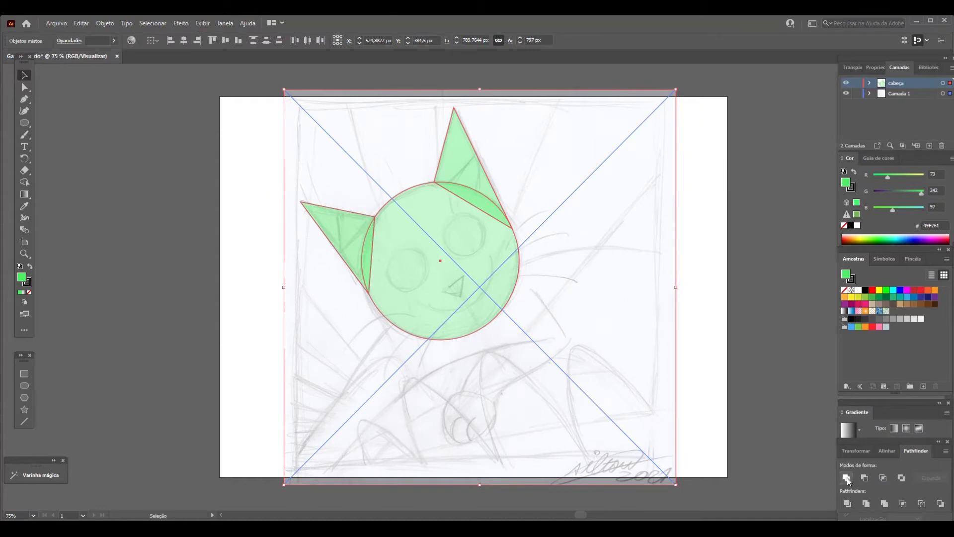
{"action": "left_click", "coordinate": [846, 478]}
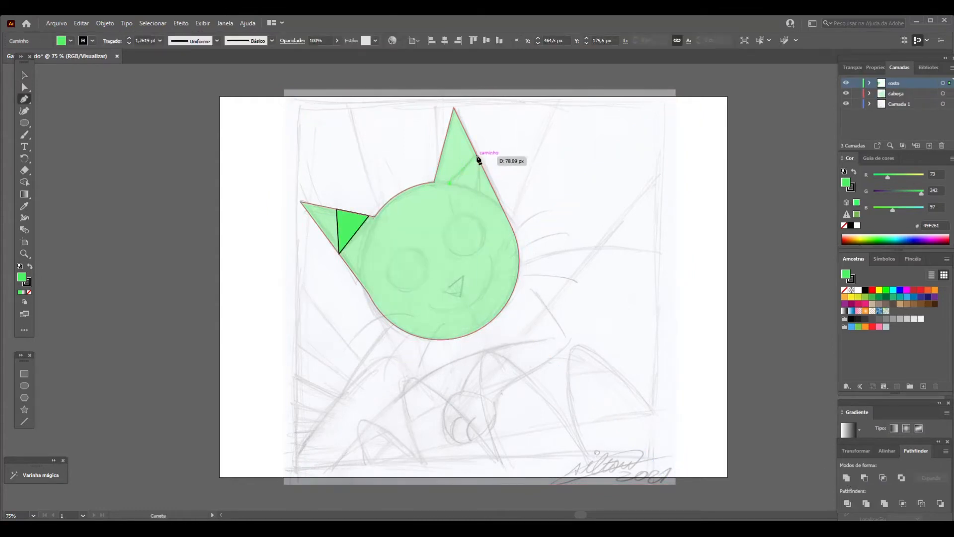
Draw the inner-ear triangle inside the upper ear with the Pen tool, following the sketch
{"action": "left_click", "coordinate": [477, 157]}
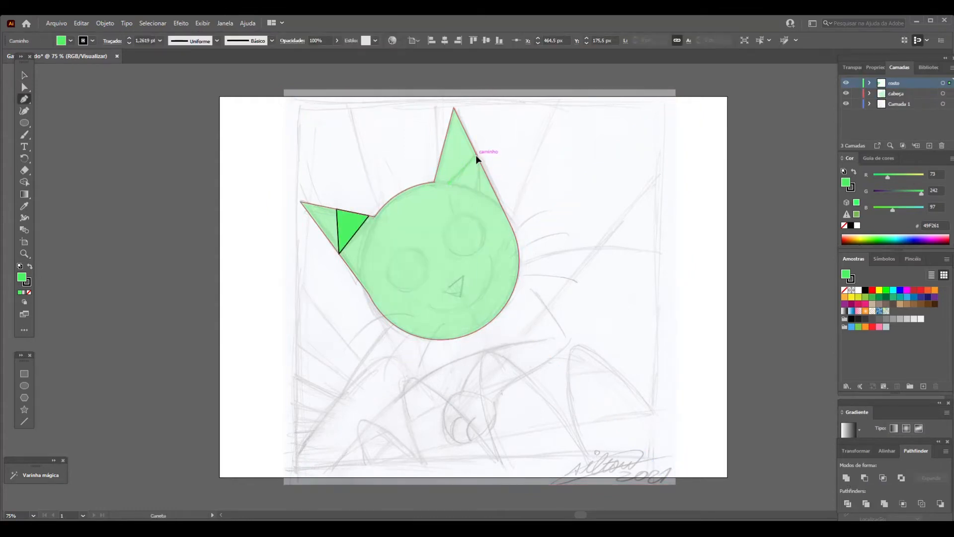
{"action": "left_click", "coordinate": [477, 189]}
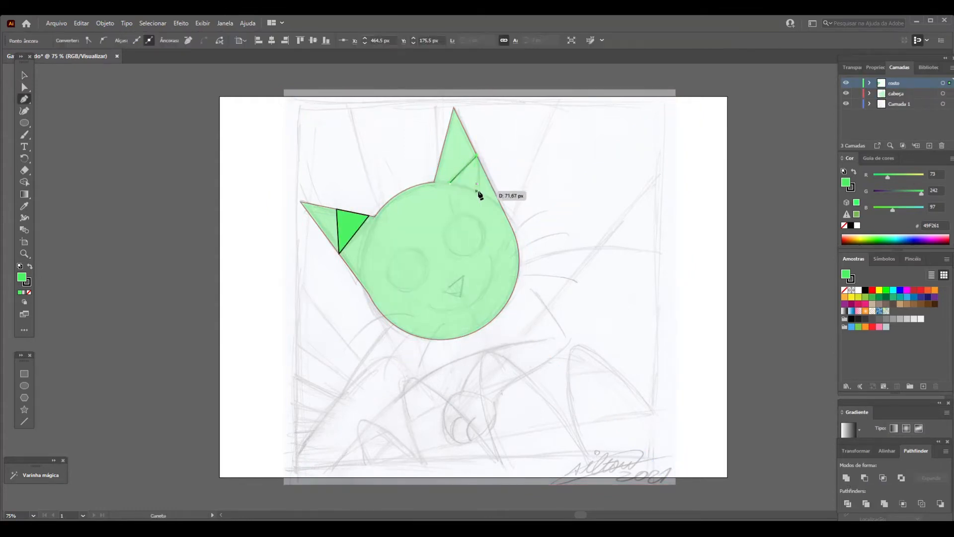
{"action": "left_click", "coordinate": [451, 184]}
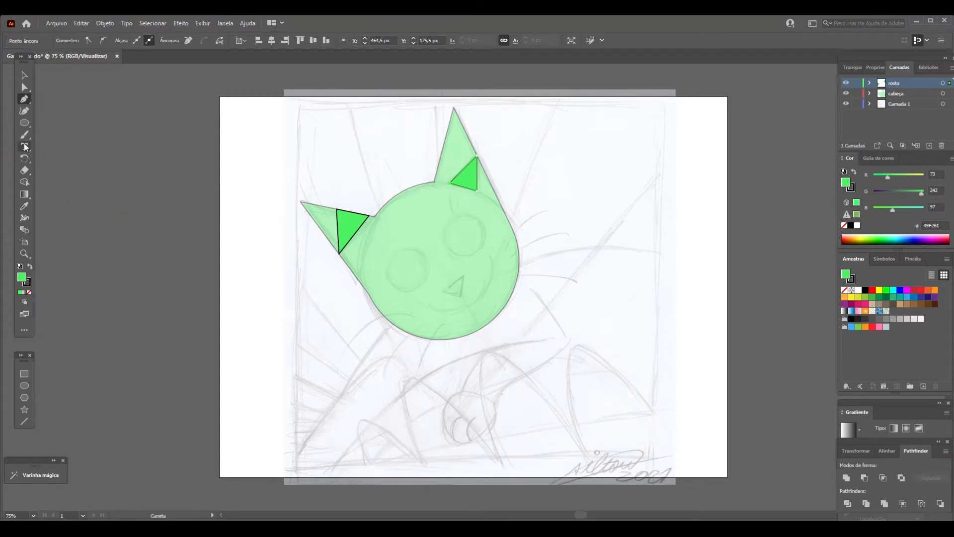
Draw a circle about 87 px wide at 50% opacity for one eye and place a copy over the other eye
{"action": "left_click", "coordinate": [24, 124]}
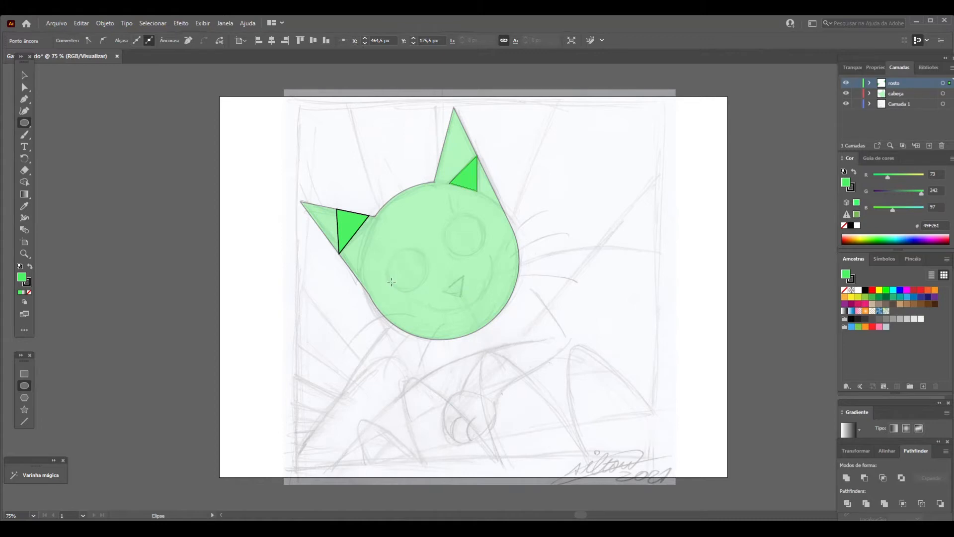
{"action": "mouse_move", "coordinate": [394, 284]}
{"action": "left_mouse_down"}
{"action": "mouse_move", "coordinate": [438, 246]}
{"action": "mouse_move", "coordinate": [413, 269]}
{"action": "mouse_move", "coordinate": [472, 240]}
{"action": "left_mouse_up"}
{"action": "key", "text": "v"}
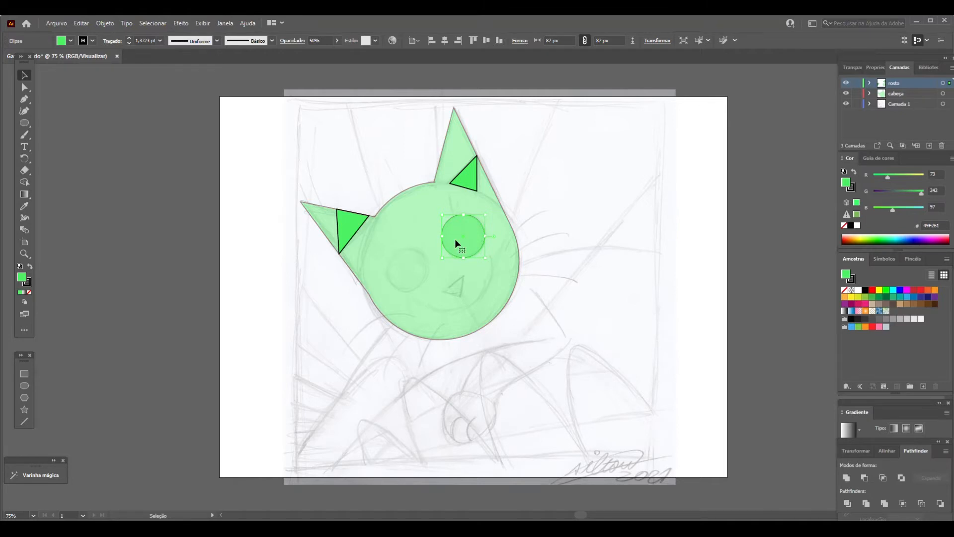
{"action": "left_click_drag", "start_coordinate": [461, 237], "coordinate": [404, 270]}
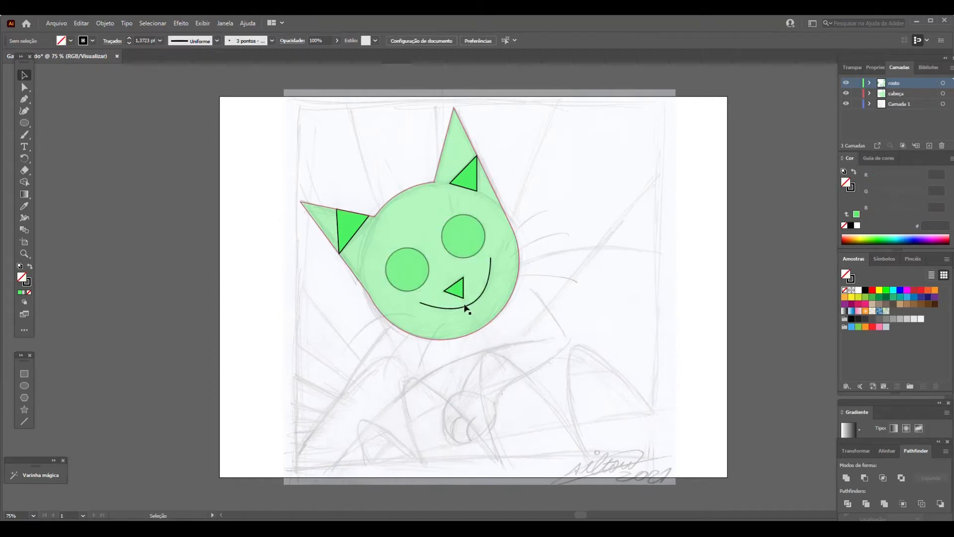
Trace the cat's back with the Pen tool as a curve ending at the artboard's right edge, plus a straight segment down that edge
{"action": "left_click", "coordinate": [462, 325]}
{"action": "key", "text": "a"}
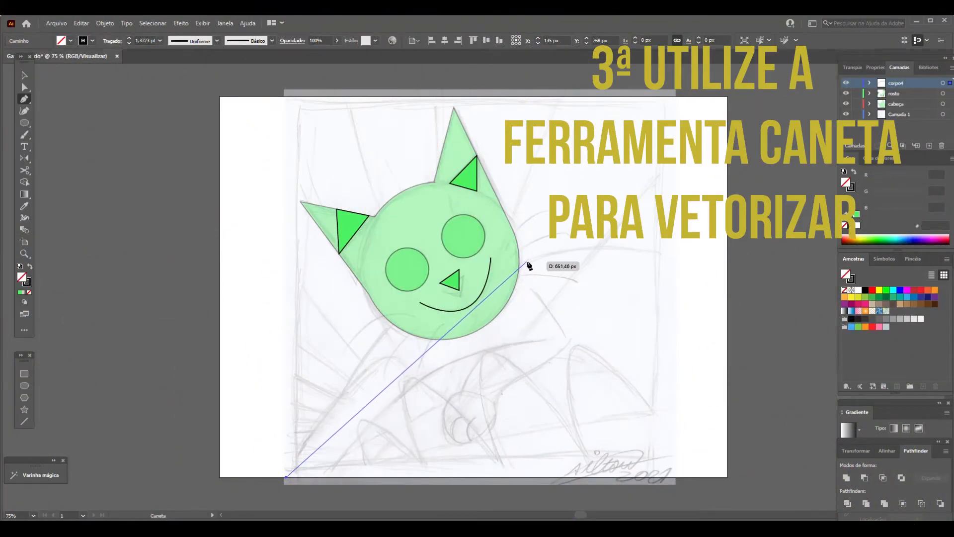
{"action": "left_click_drag", "start_coordinate": [527, 261], "coordinate": [666, 237]}
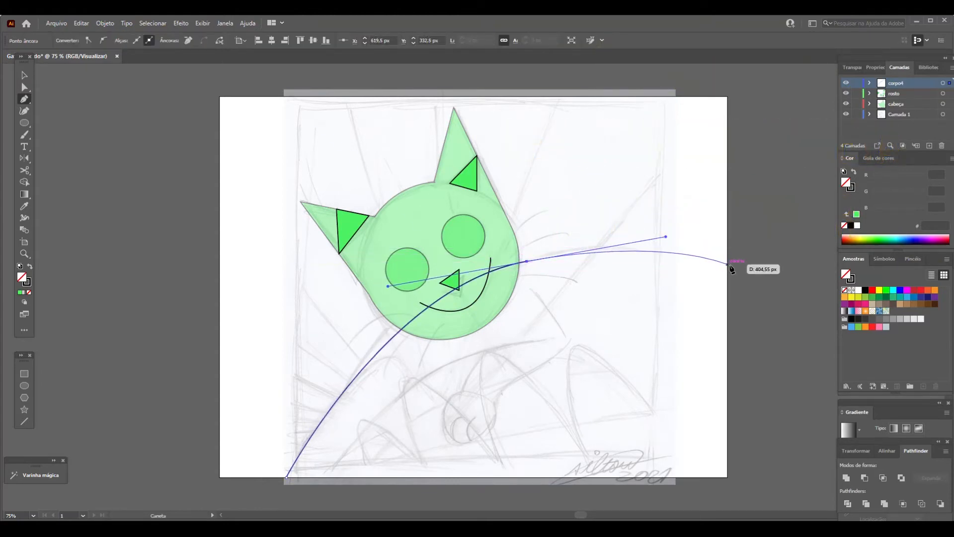
{"action": "left_click", "coordinate": [728, 266]}
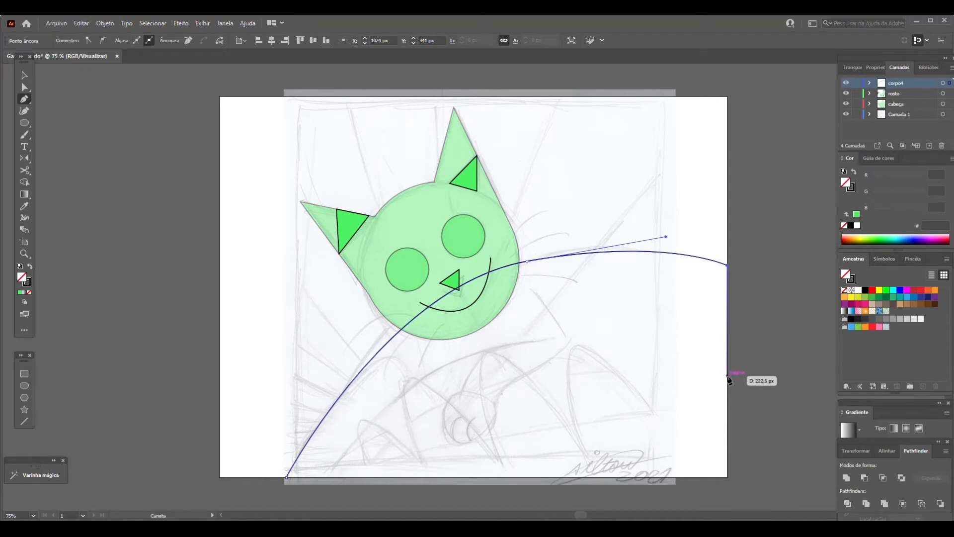
{"action": "left_click", "coordinate": [726, 376]}
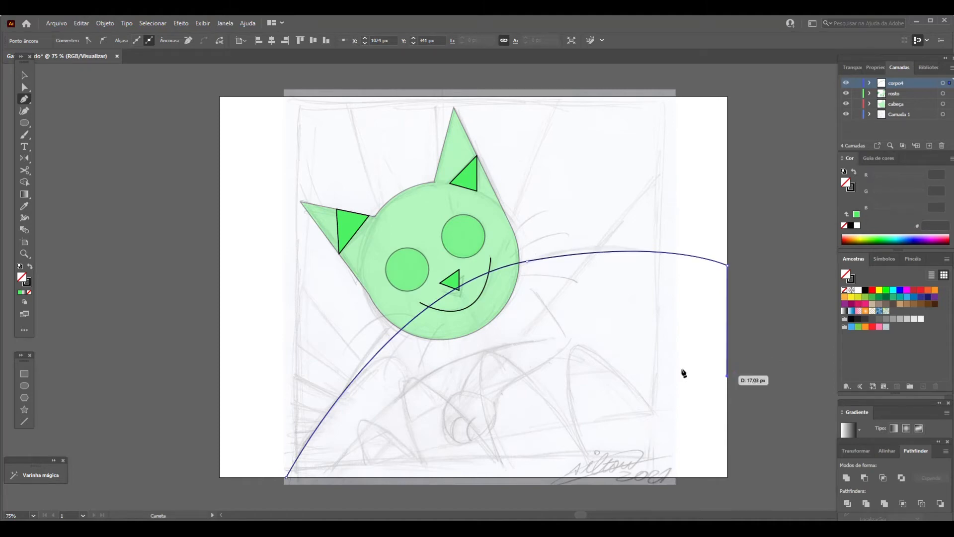
Continue the body outline along the belly, around the hanging paw and under the foreleg to the artboard's bottom edge, following the sketch
{"action": "left_click_drag", "start_coordinate": [571, 343], "coordinate": [478, 370]}
{"action": "left_click", "coordinate": [571, 343]}
{"action": "left_click_drag", "start_coordinate": [506, 385], "coordinate": [487, 395]}
{"action": "left_click", "coordinate": [497, 418]}
{"action": "left_click_drag", "start_coordinate": [460, 446], "coordinate": [448, 443]}
{"action": "left_click_drag", "start_coordinate": [459, 392], "coordinate": [506, 342]}
{"action": "left_click", "coordinate": [490, 348]}
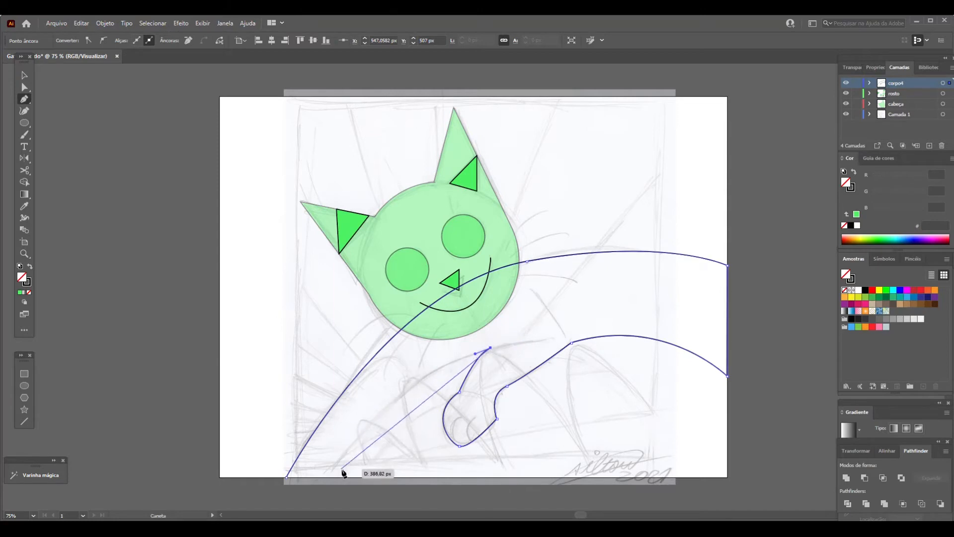
{"action": "left_click_drag", "start_coordinate": [327, 477], "coordinate": [254, 460]}
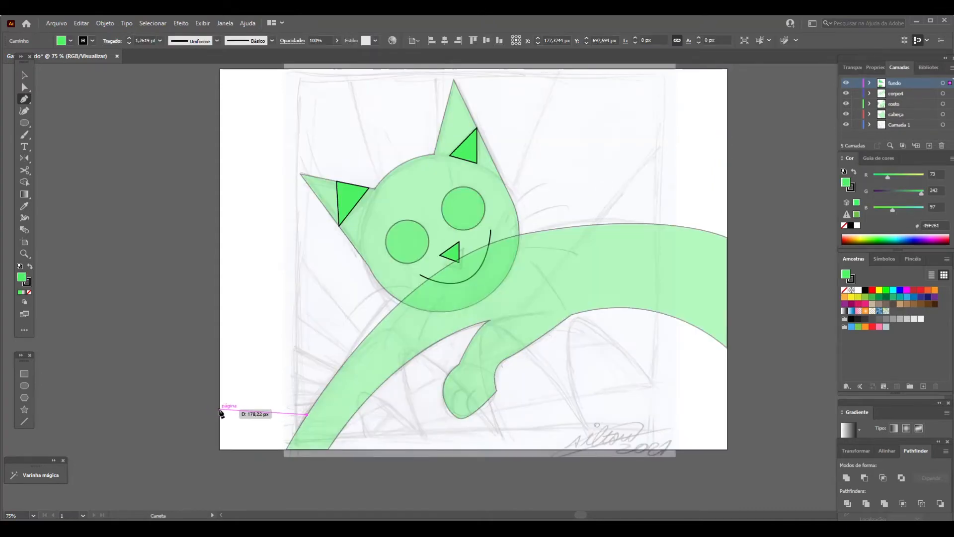
Draw two tapered background rays with the Pen tool, one above the other, between the artboard's left edge and the cat's foreleg
{"action": "left_click", "coordinate": [219, 409]}
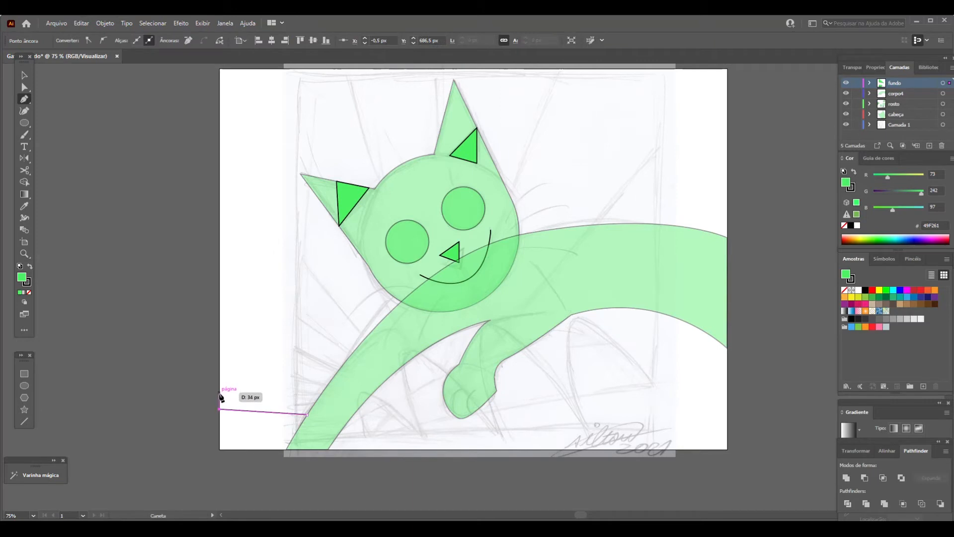
{"action": "left_click", "coordinate": [219, 394]}
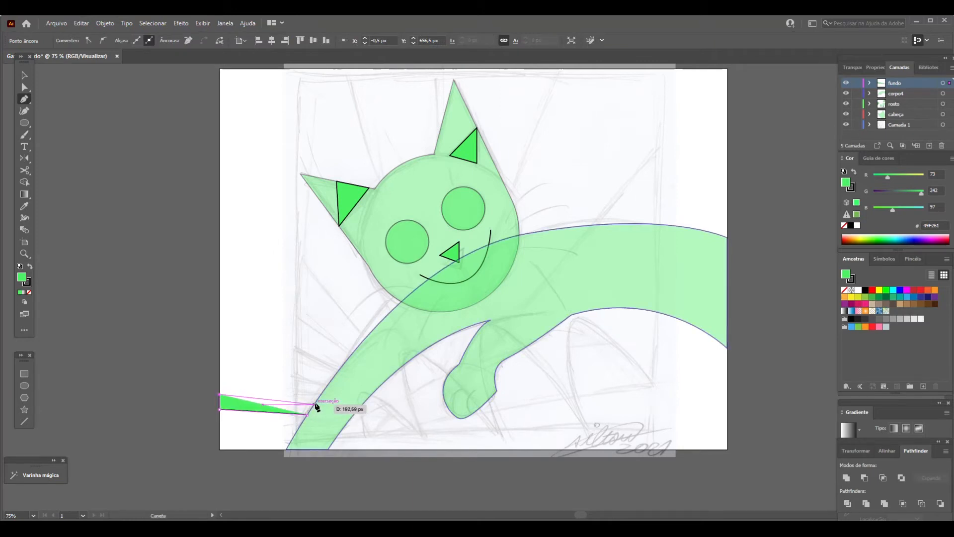
{"action": "left_click", "coordinate": [314, 404]}
{"action": "left_click", "coordinate": [310, 414]}
{"action": "left_click", "coordinate": [320, 393]}
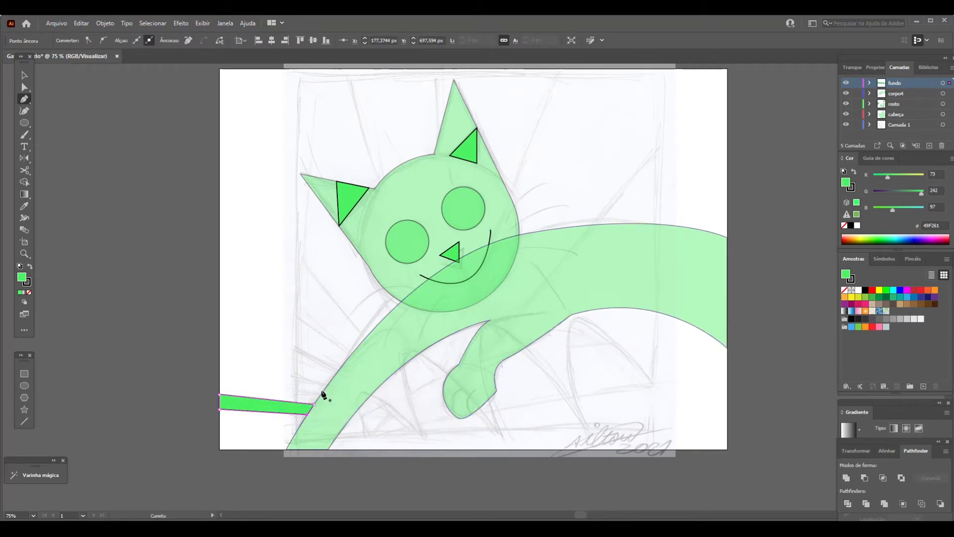
{"action": "left_click", "coordinate": [219, 383]}
{"action": "left_click", "coordinate": [220, 357]}
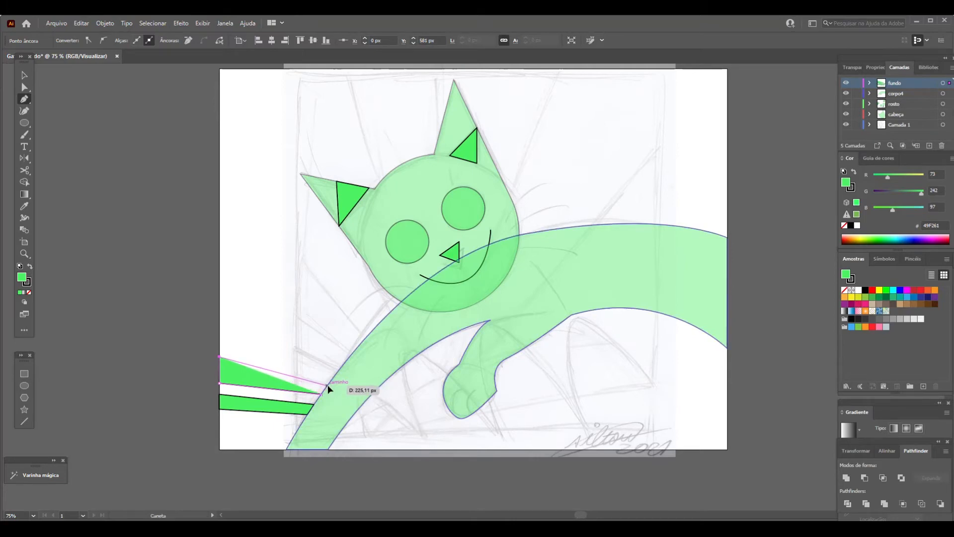
{"action": "left_click", "coordinate": [326, 385]}
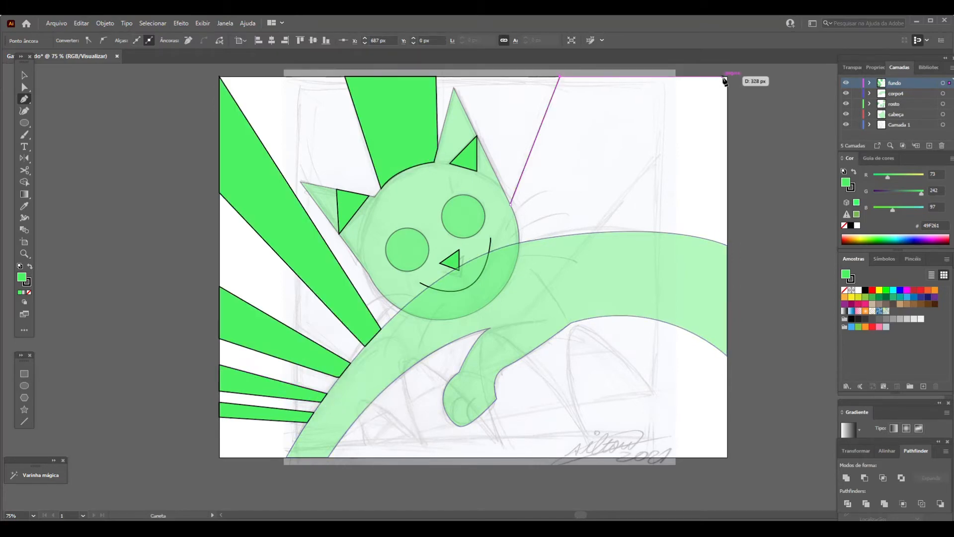
Complete the background ray that widens from beside the upper ear and the cat's back to the artboard's upper-right corner
{"action": "left_click", "coordinate": [726, 77]}
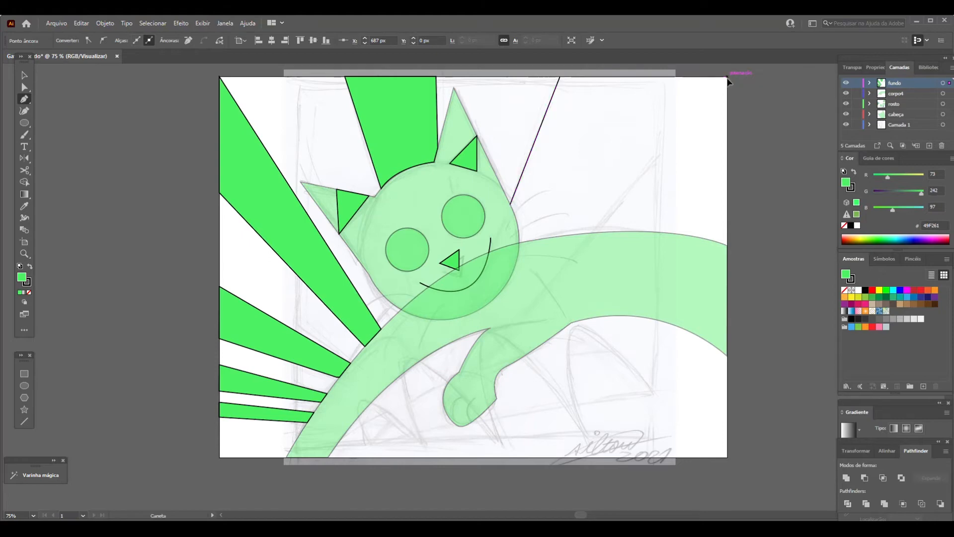
{"action": "left_click", "coordinate": [593, 232]}
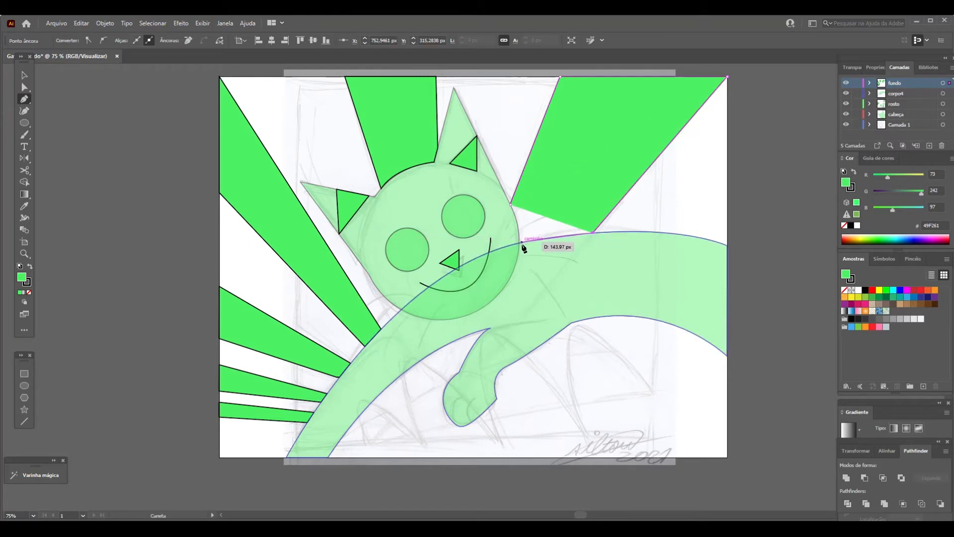
{"action": "left_click", "coordinate": [510, 204]}
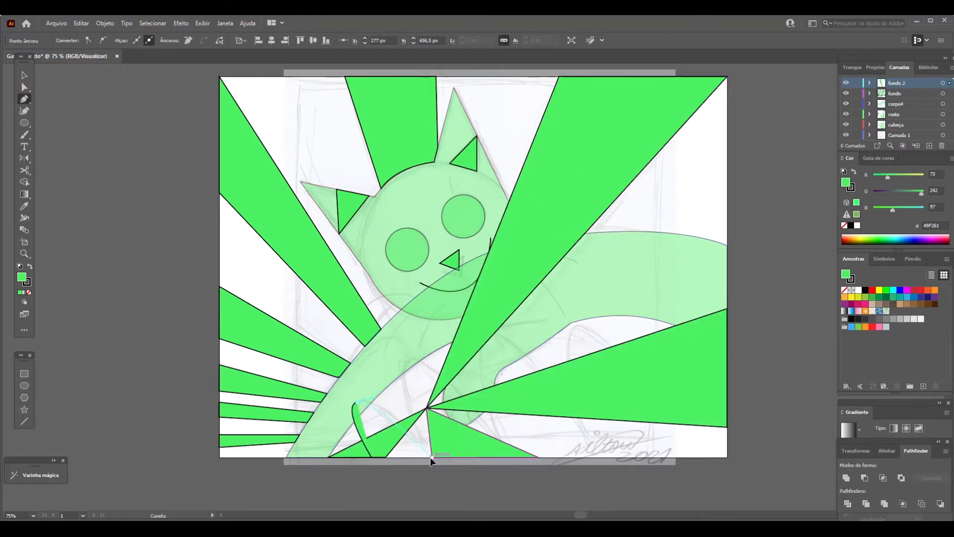
Trace the row of pointed arches along the artboard's bottom edge with the Pen tool on the "fundo 2" layer
{"action": "left_click", "coordinate": [431, 457]}
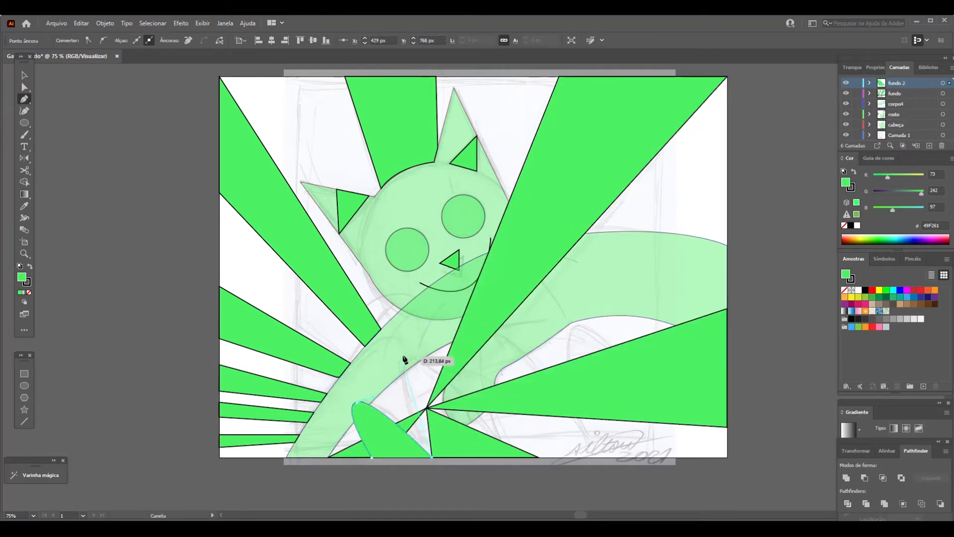
{"action": "left_click_drag", "start_coordinate": [401, 356], "coordinate": [423, 346]}
{"action": "left_click", "coordinate": [510, 457]}
{"action": "left_click_drag", "start_coordinate": [478, 354], "coordinate": [463, 257]}
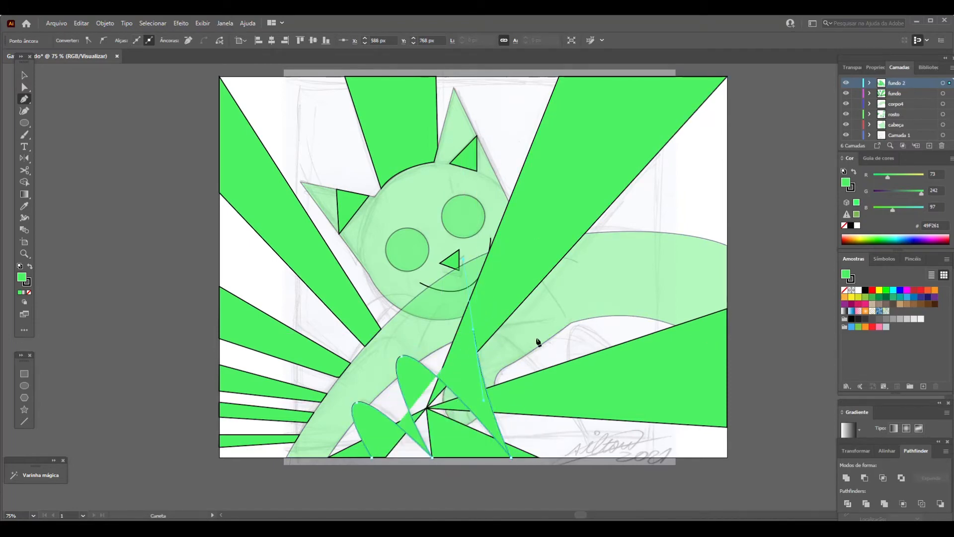
{"action": "left_click_drag", "start_coordinate": [585, 440], "coordinate": [699, 486]}
{"action": "left_click", "coordinate": [675, 439]}
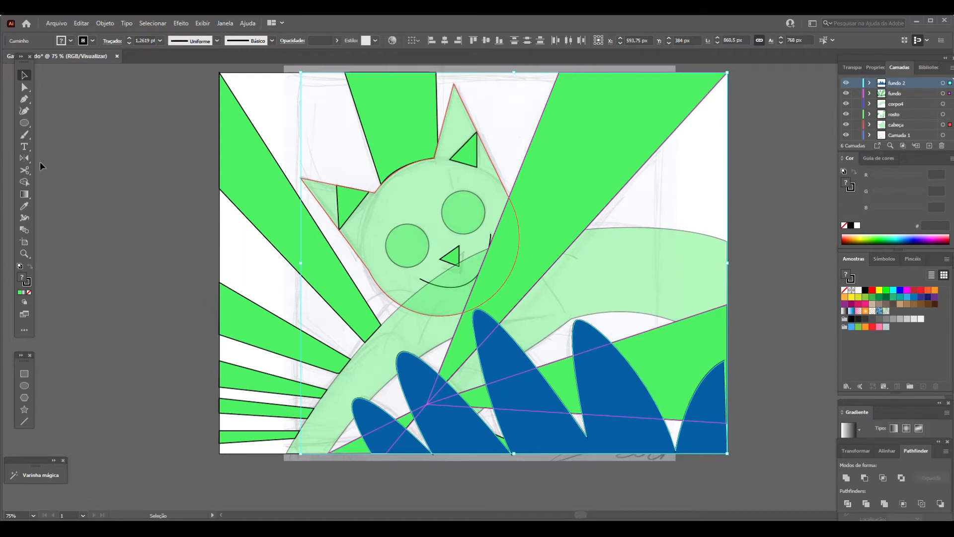
Add the head to the selected body and use Shape Builder to fill the body section right of the large ray with light orange
{"action": "left_click", "coordinate": [25, 182]}
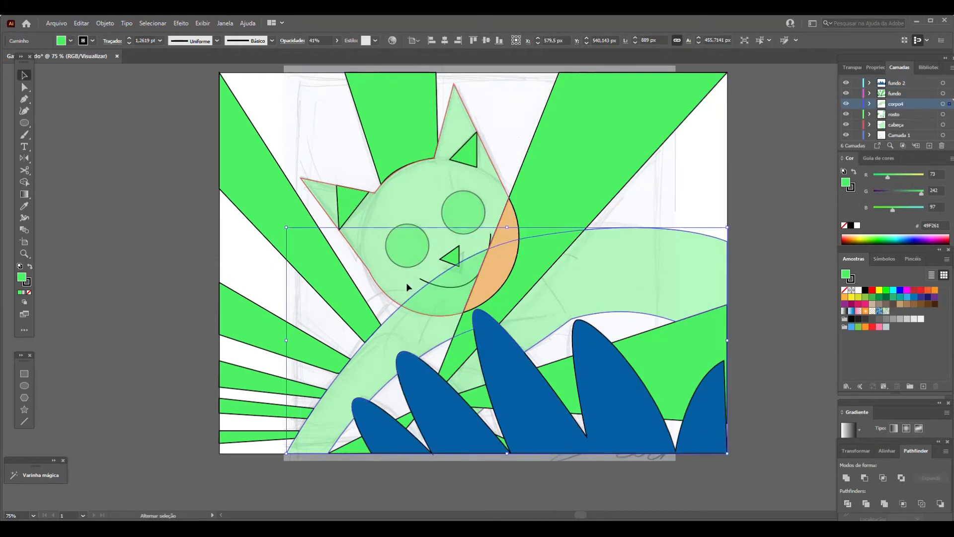
{"action": "left_click", "coordinate": [406, 282], "text": "shift"}
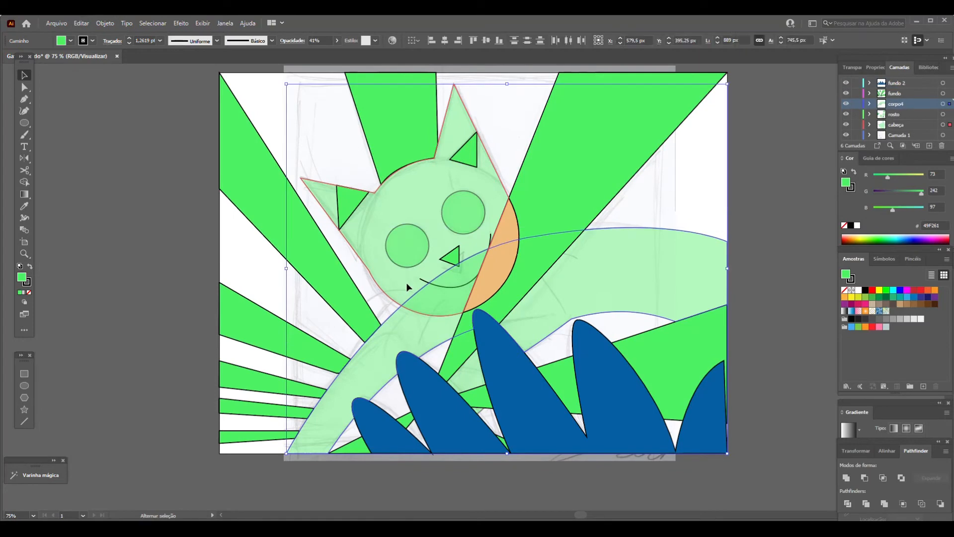
{"action": "left_click", "coordinate": [27, 182]}
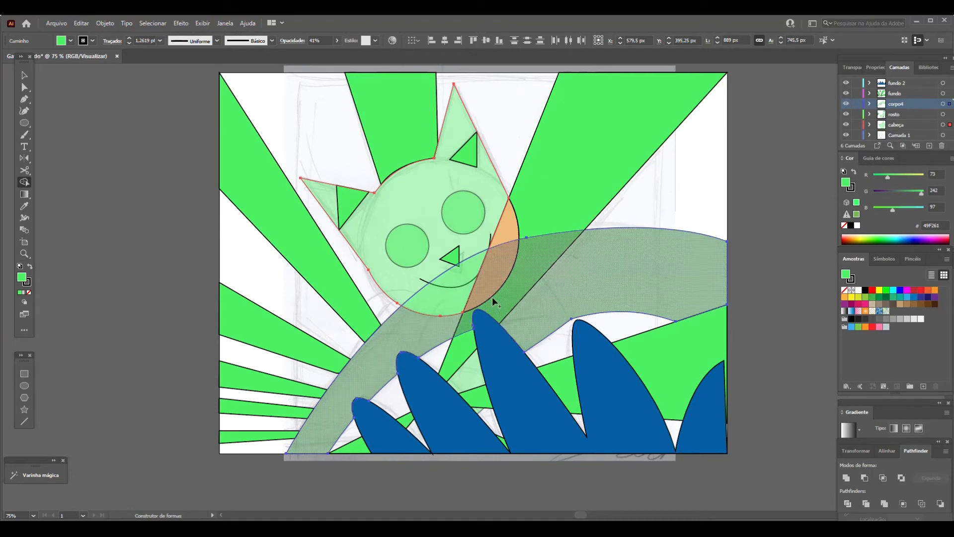
{"action": "left_click", "coordinate": [594, 290]}
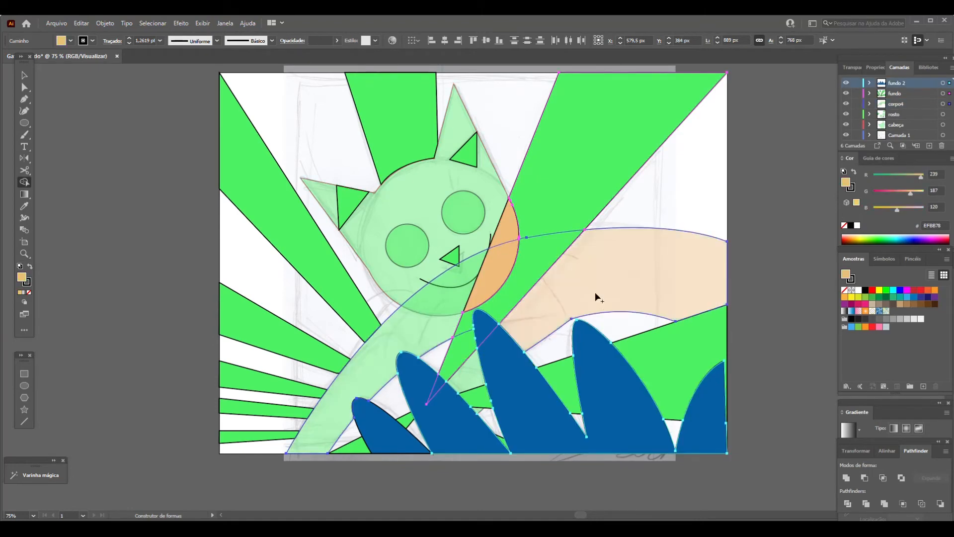
Try to apply the head section's orange to the selected shapes with the Eyedropper, and undo it
{"action": "left_click", "coordinate": [30, 208]}
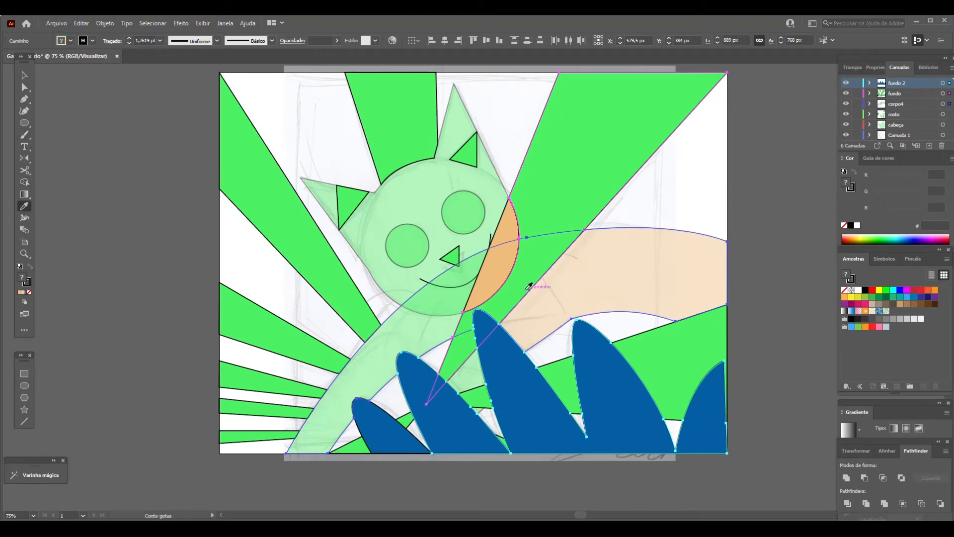
{"action": "left_click", "coordinate": [504, 271]}
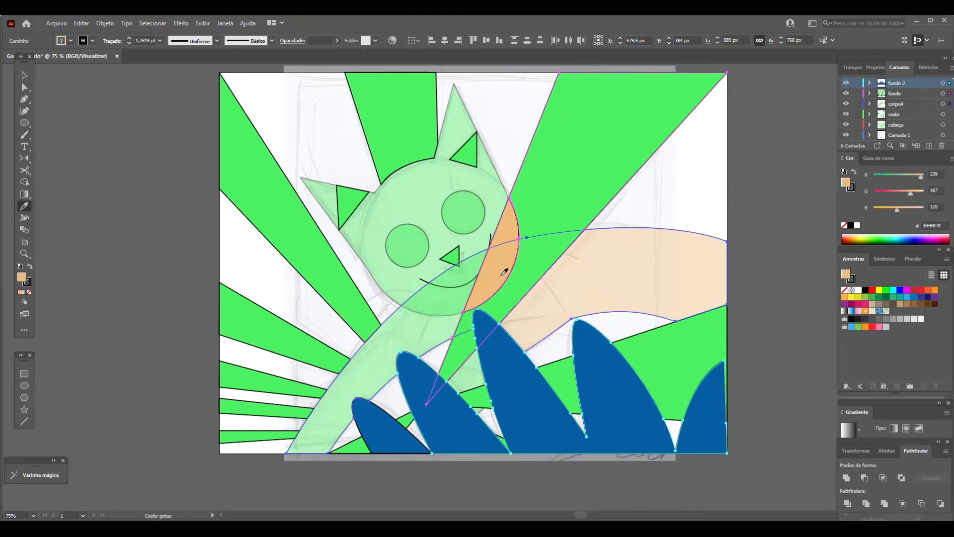
{"action": "left_click", "coordinate": [81, 23]}
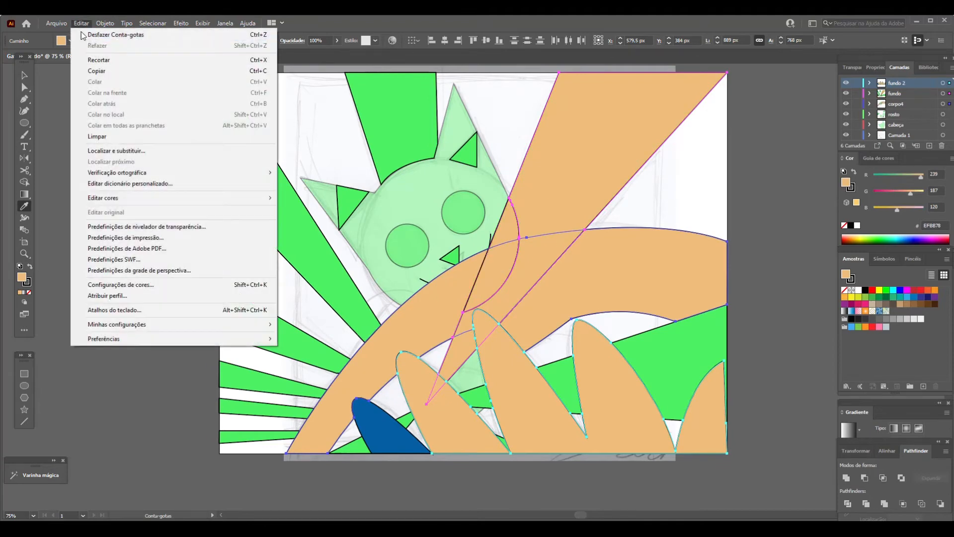
{"action": "left_click", "coordinate": [124, 34]}
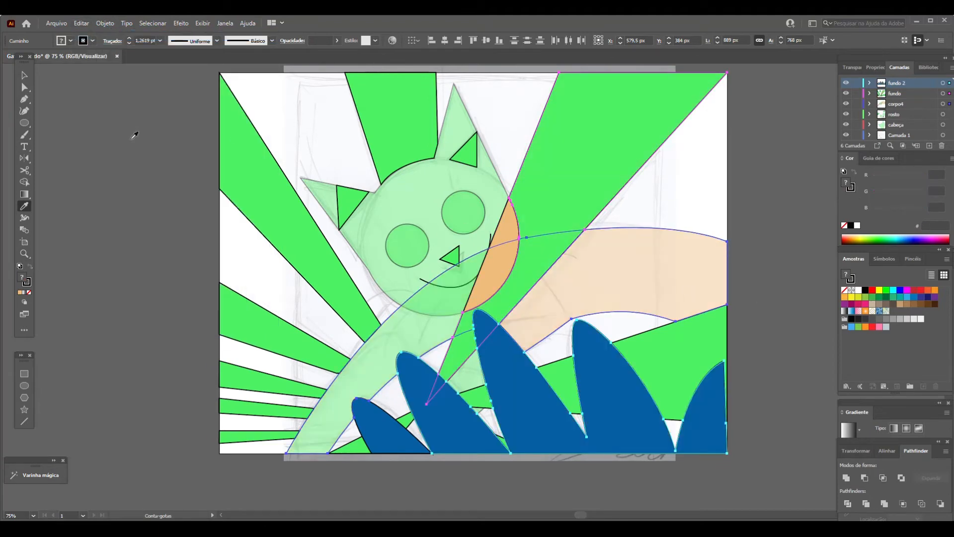
Clear the selection, select only the light orange body section and activate the Shape Builder tool
{"action": "left_click", "coordinate": [24, 75]}
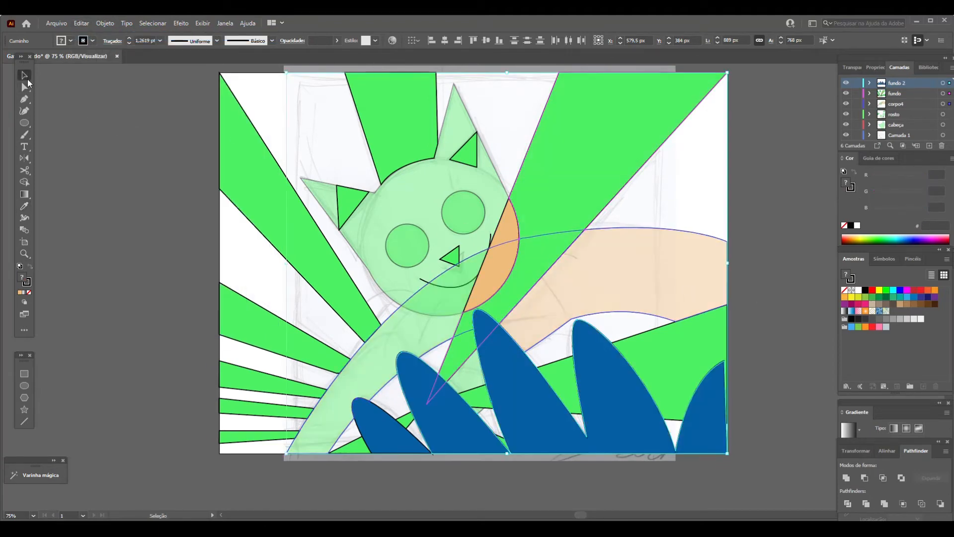
{"action": "left_click", "coordinate": [779, 293]}
{"action": "left_click", "coordinate": [668, 299]}
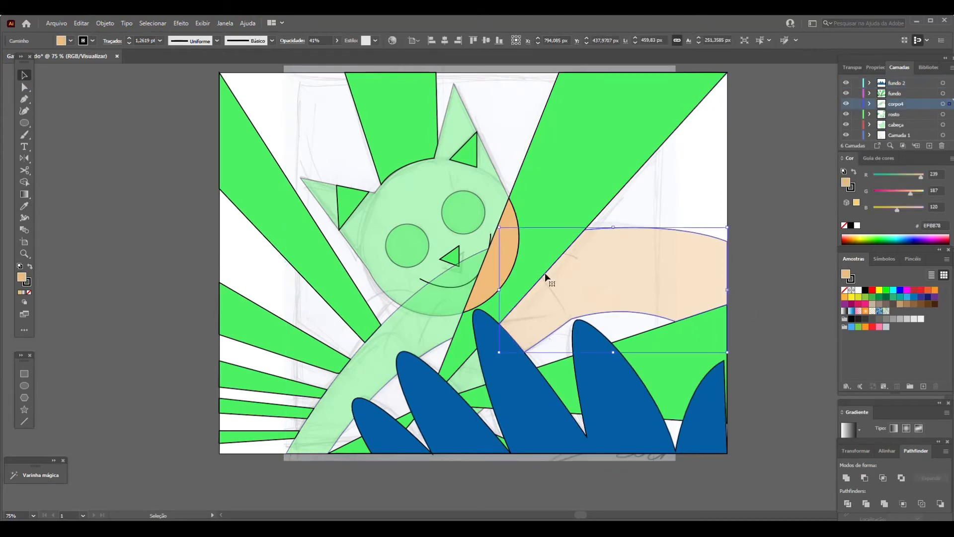
{"action": "left_click", "coordinate": [26, 183]}
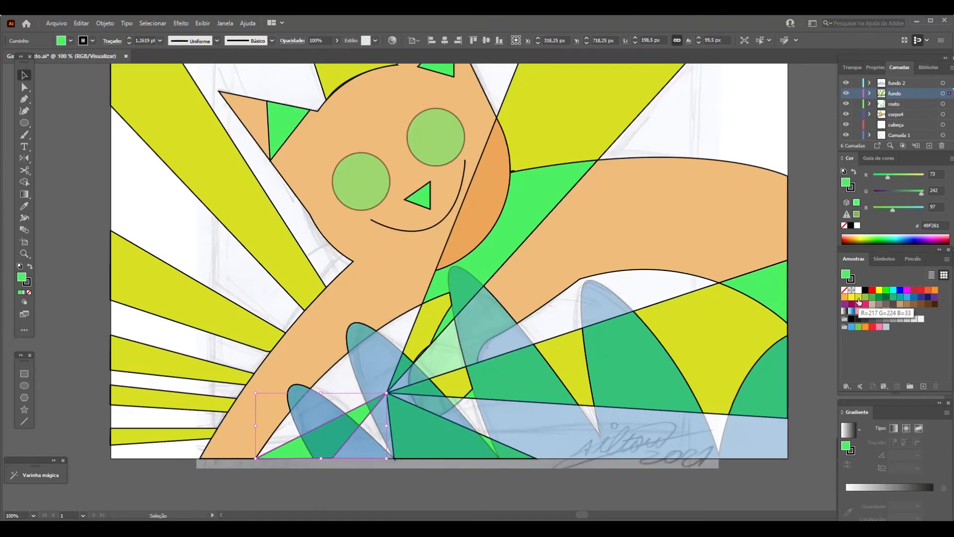
Fill the selected ray triangle at the artboard's bottom edge with the yellow-green swatch R=217 G=224 B=33
{"action": "left_click", "coordinate": [858, 298]}
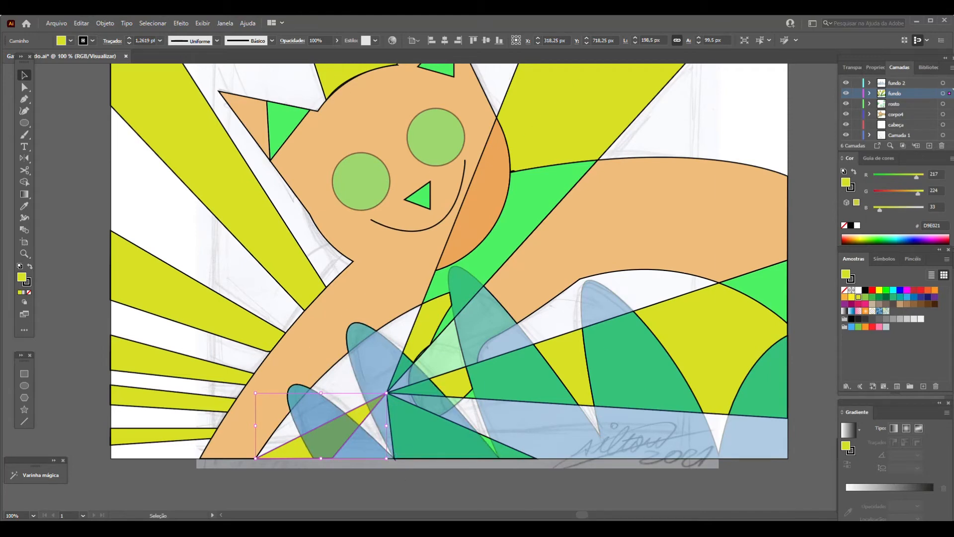
Try filling the second pointed arch from the left with the same yellow-green, undo it and switch to Shape Builder
{"action": "left_click", "coordinate": [451, 434]}
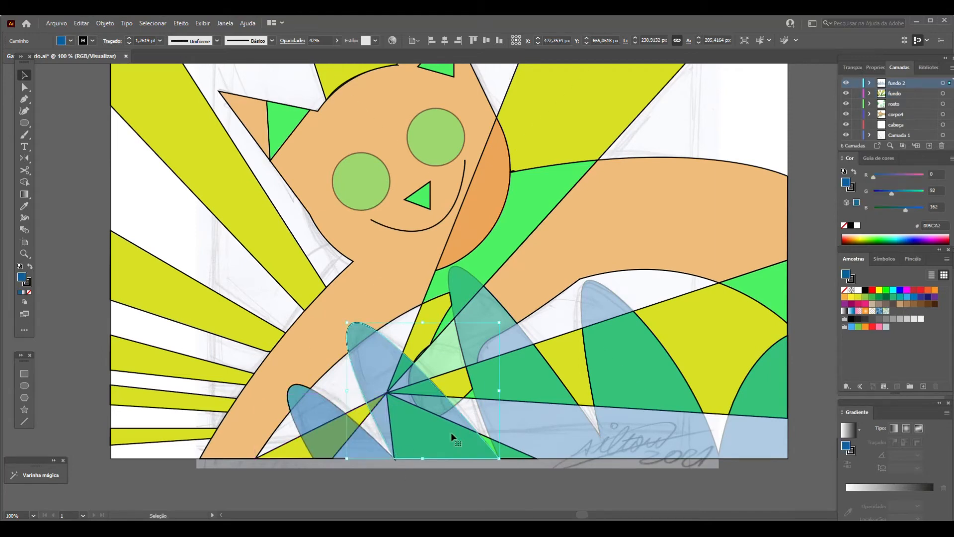
{"action": "left_click", "coordinate": [858, 297]}
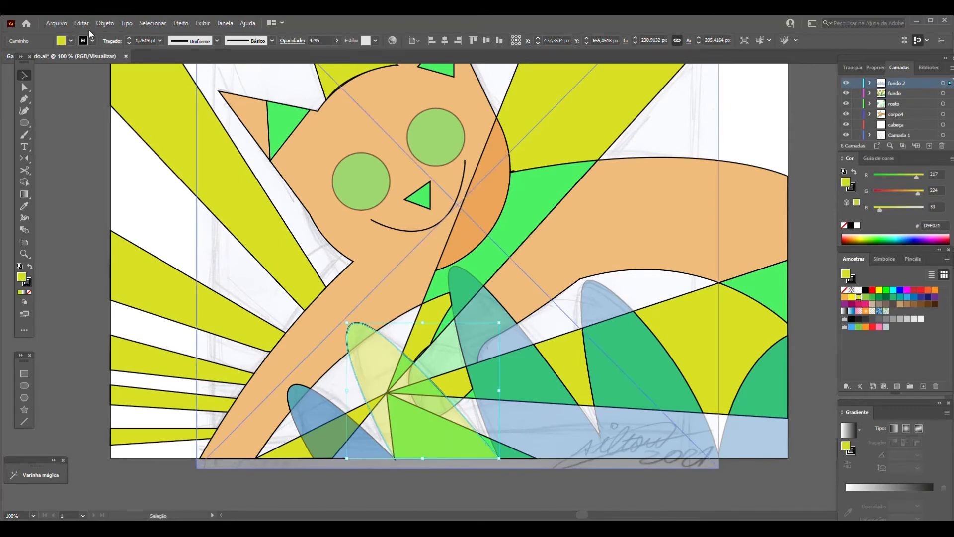
{"action": "left_click", "coordinate": [81, 23]}
{"action": "left_click", "coordinate": [94, 31]}
{"action": "left_click", "coordinate": [27, 182]}
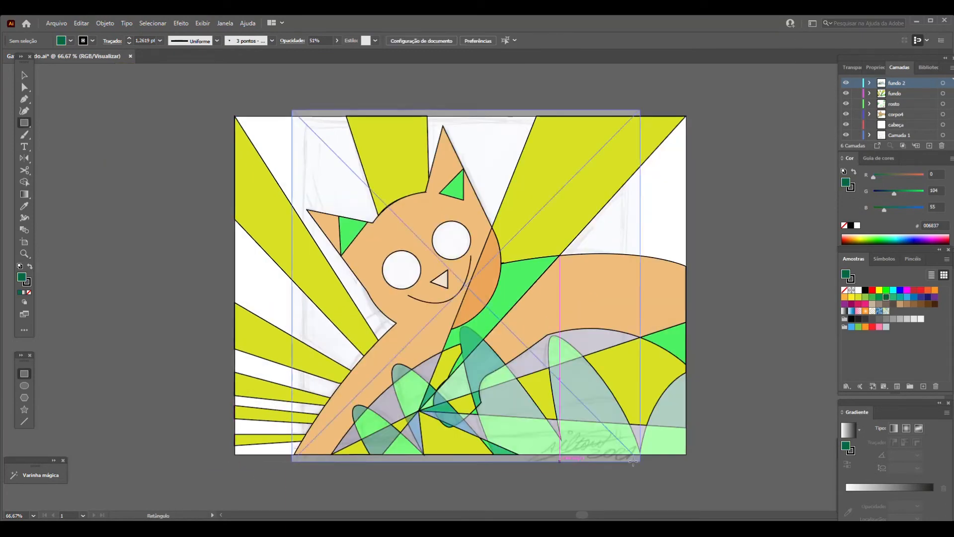
Add a layer named "fundo 3" and cover the whole artboard with a dark green 1024 × 768 px rectangle
{"action": "left_click", "coordinate": [929, 145]}
{"action": "double_click", "coordinate": [897, 83]}
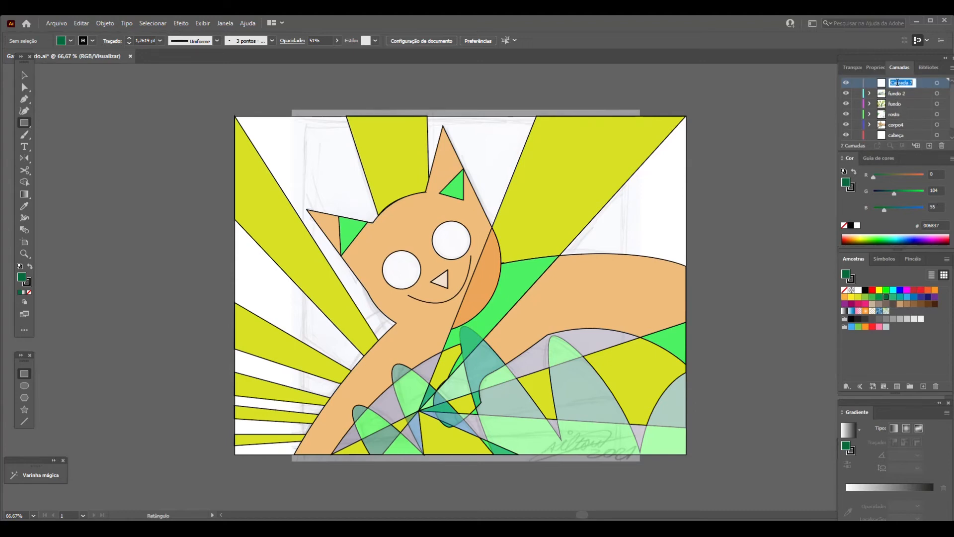
{"action": "type", "text": "fundo 3"}
{"action": "key", "text": "Return"}
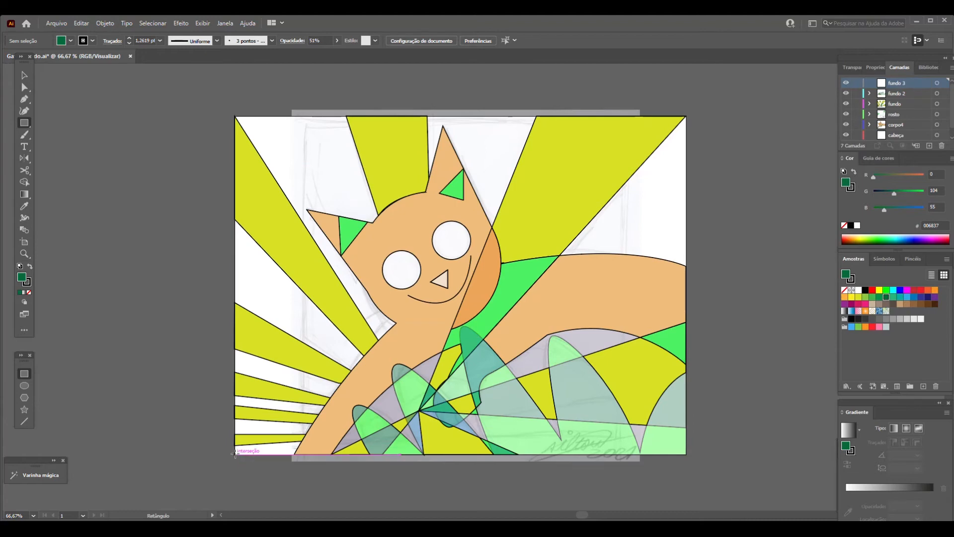
{"action": "mouse_move", "coordinate": [235, 453]}
{"action": "left_mouse_down"}
{"action": "mouse_move", "coordinate": [278, 123]}
{"action": "mouse_move", "coordinate": [286, 116]}
{"action": "mouse_move", "coordinate": [484, 135]}
{"action": "mouse_move", "coordinate": [686, 115]}
{"action": "left_mouse_up"}
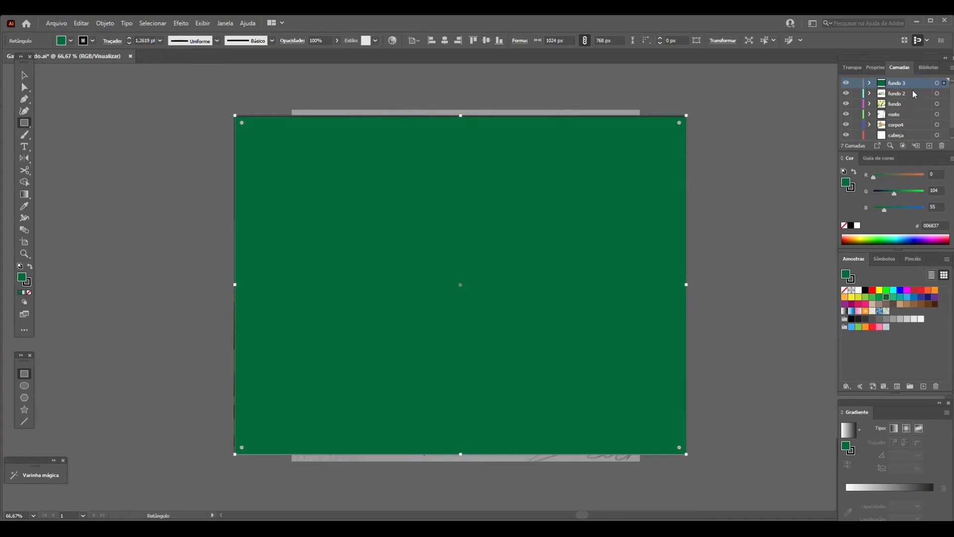
Move the "fundo 3" layer between "cabeça" and "Camada 1" and fill its rectangle with the yellow swatch
{"action": "left_click_drag", "start_coordinate": [915, 85], "coordinate": [911, 134]}
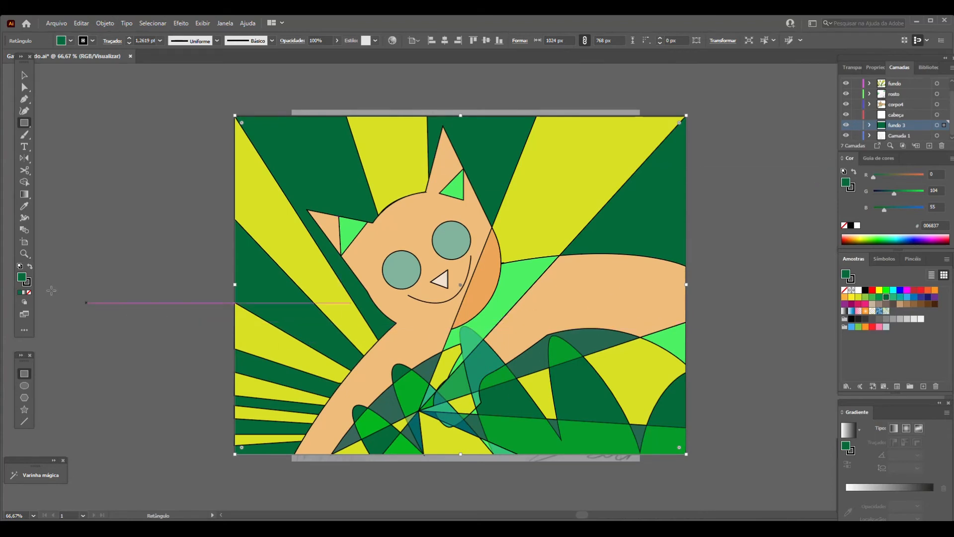
{"action": "left_click", "coordinate": [877, 291]}
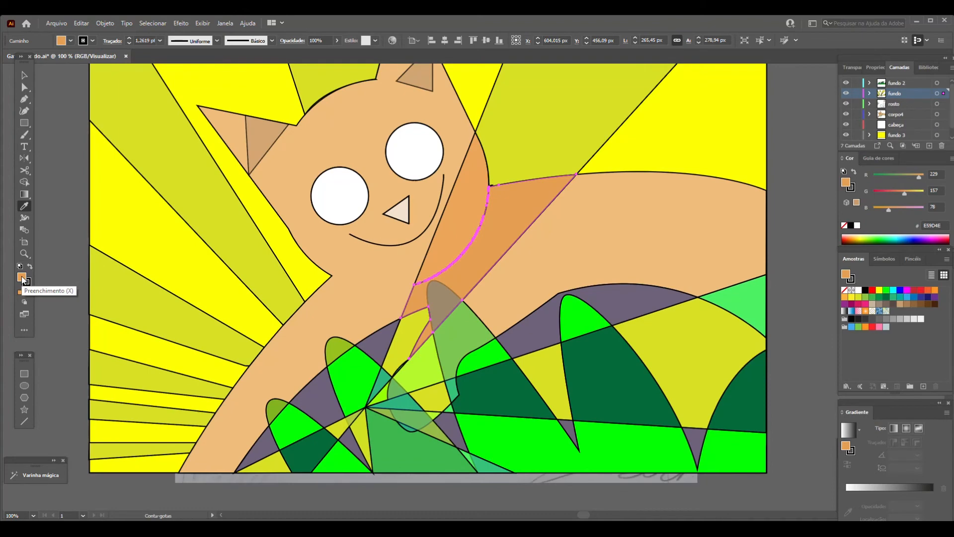
Set the fill of the selected orange shadow shape behind the cat's head to the darker tan D1975D
{"action": "double_click", "coordinate": [22, 278]}
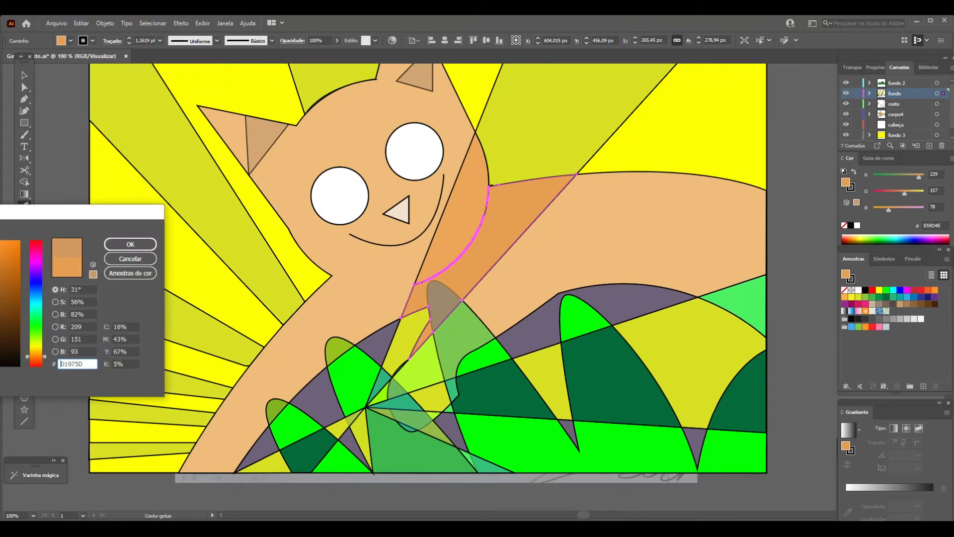
{"action": "left_click", "coordinate": [109, 245]}
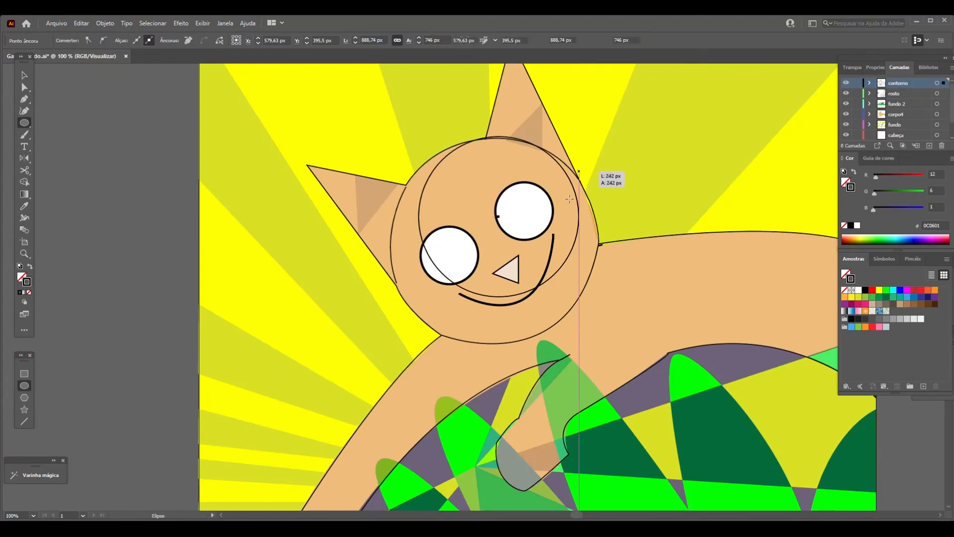
Draw an unfilled circular outline around the cat's head on the "contorno" layer with the Ellipse tool
{"action": "mouse_move", "coordinate": [599, 171]}
{"action": "left_mouse_down"}
{"action": "mouse_move", "coordinate": [398, 334]}
{"action": "mouse_move", "coordinate": [417, 298]}
{"action": "mouse_move", "coordinate": [390, 373]}
{"action": "mouse_move", "coordinate": [394, 320]}
{"action": "left_mouse_up"}
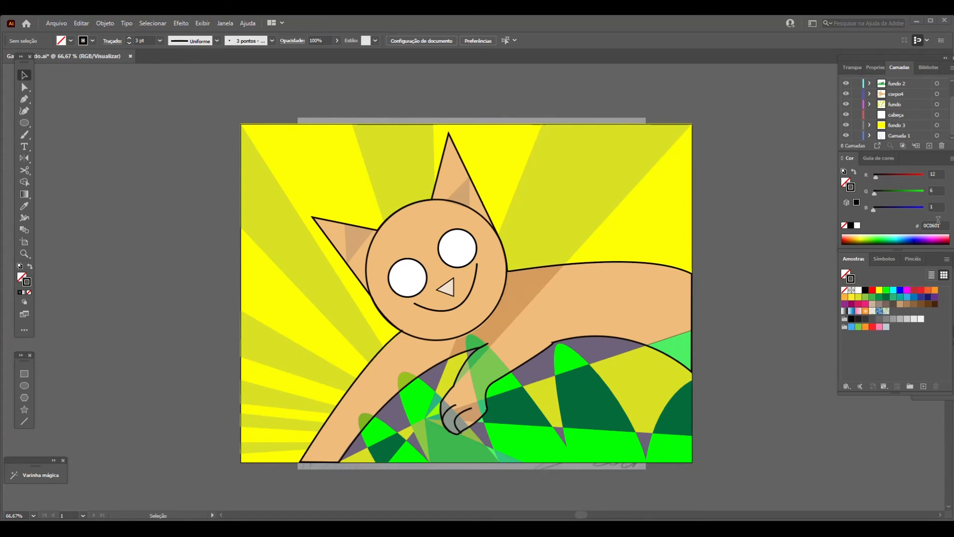
Toggle the visibility of the sketch layer "Camada 1" to check it and delete the layer
{"action": "left_click", "coordinate": [901, 139]}
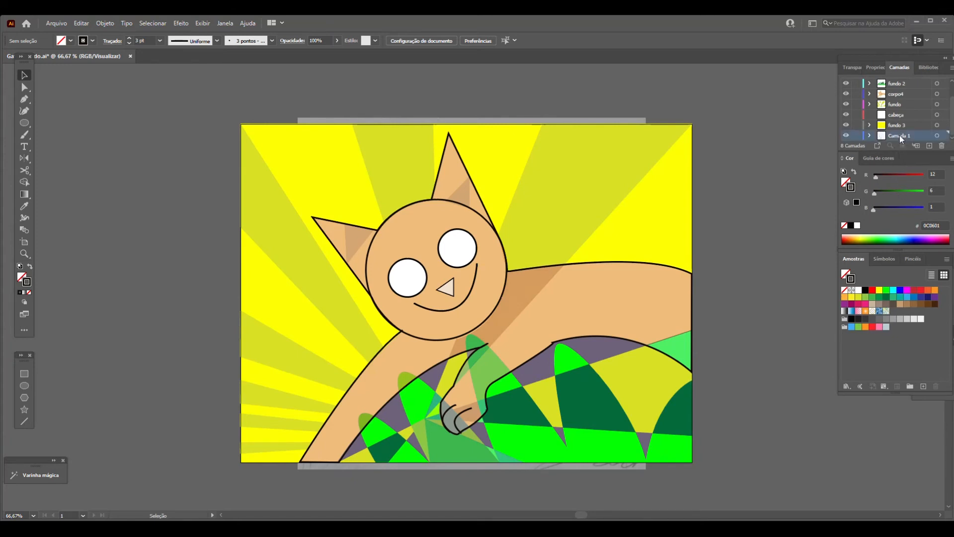
{"action": "left_click", "coordinate": [846, 137]}
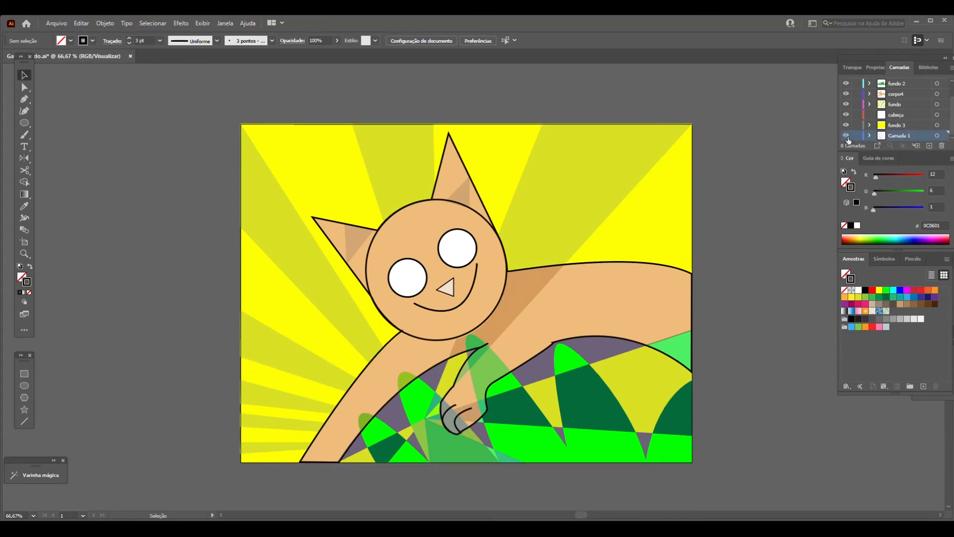
{"action": "left_click", "coordinate": [846, 137]}
{"action": "left_click", "coordinate": [942, 146]}
{"action": "left_click", "coordinate": [497, 286]}
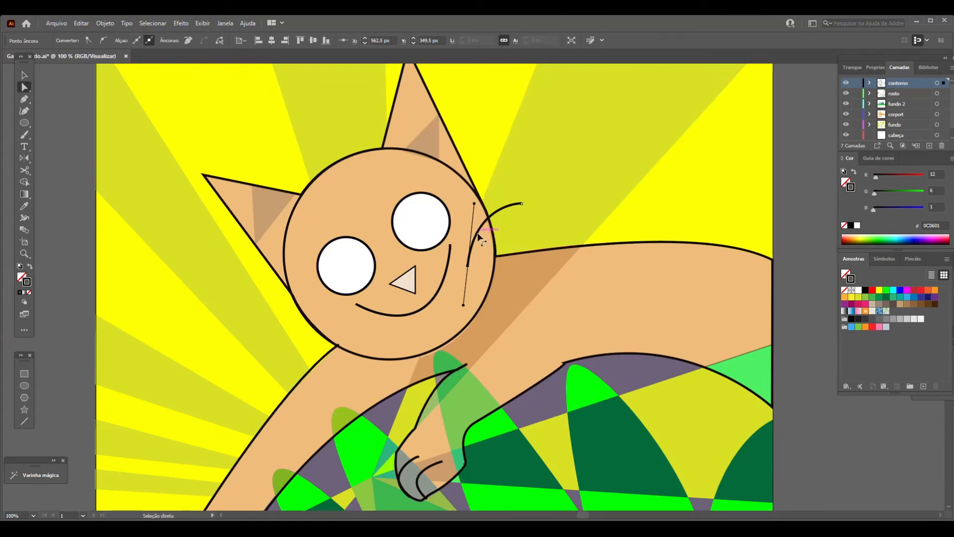
Duplicate the whisker curve at the head's right edge twice, offsetting each copy slightly down and to the right
{"action": "left_click_drag", "start_coordinate": [478, 238], "coordinate": [488, 244]}
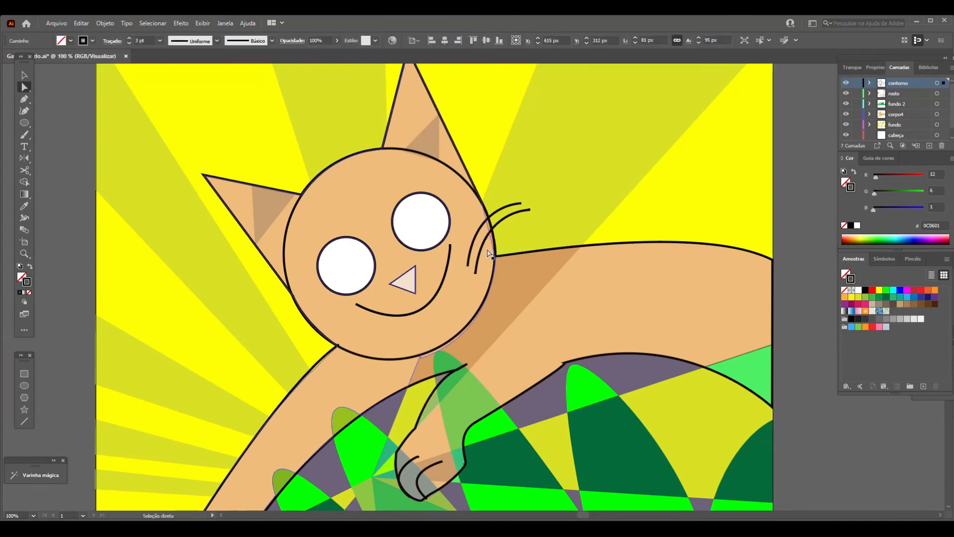
{"action": "left_click_drag", "start_coordinate": [484, 242], "coordinate": [493, 251]}
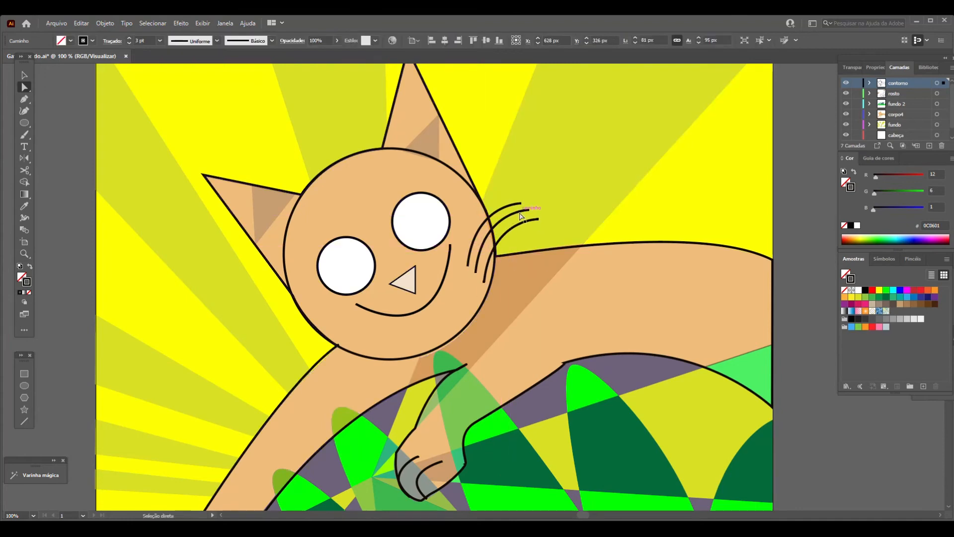
{"action": "key", "text": "ctrl+z"}
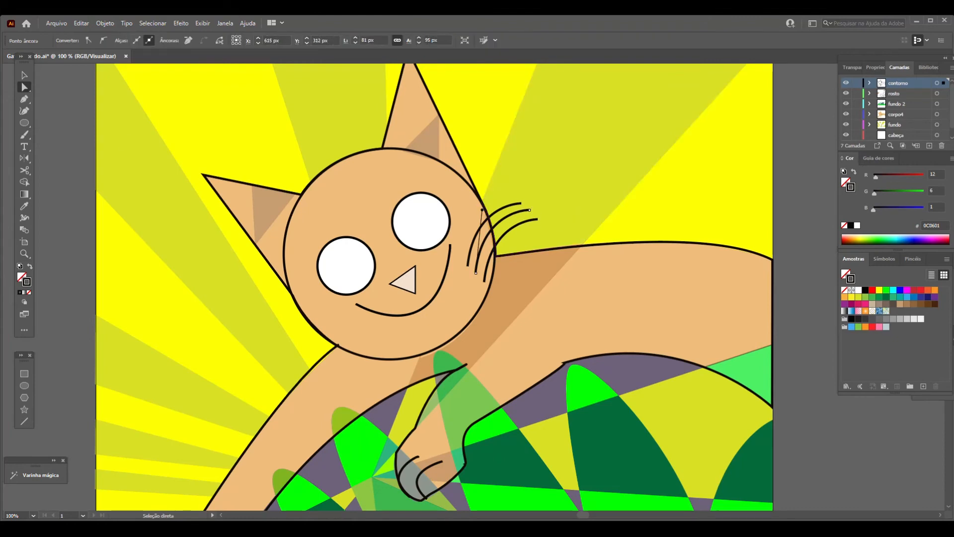
Rotate the second and third whiskers clockwise by increasing amounts and space them apart so the three fan out from the cheek
{"action": "left_click", "coordinate": [21, 74]}
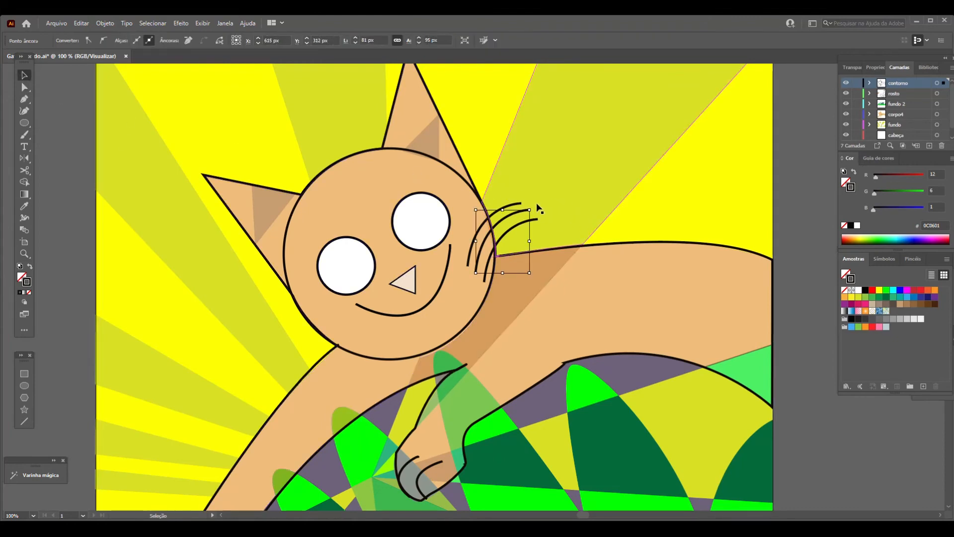
{"action": "left_click_drag", "start_coordinate": [530, 204], "coordinate": [556, 219]}
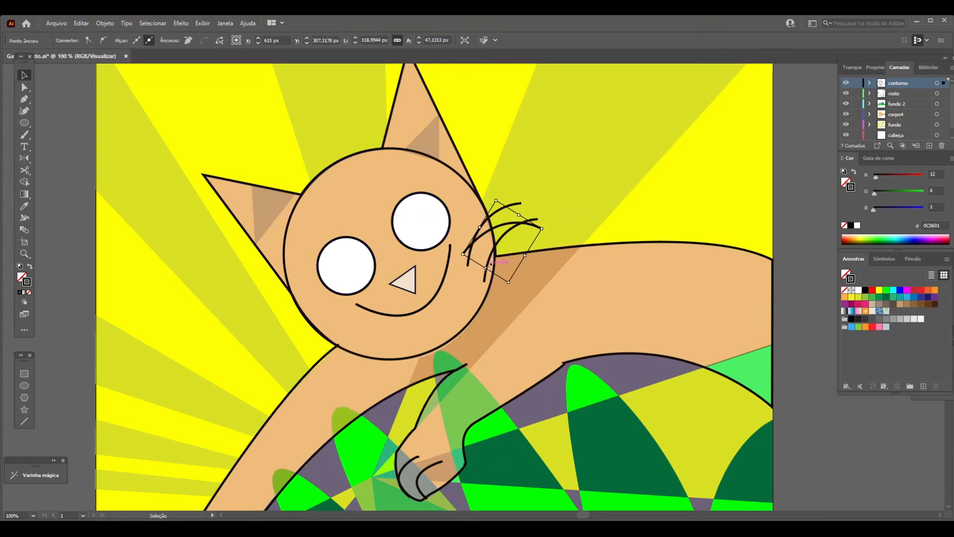
{"action": "left_click", "coordinate": [485, 281]}
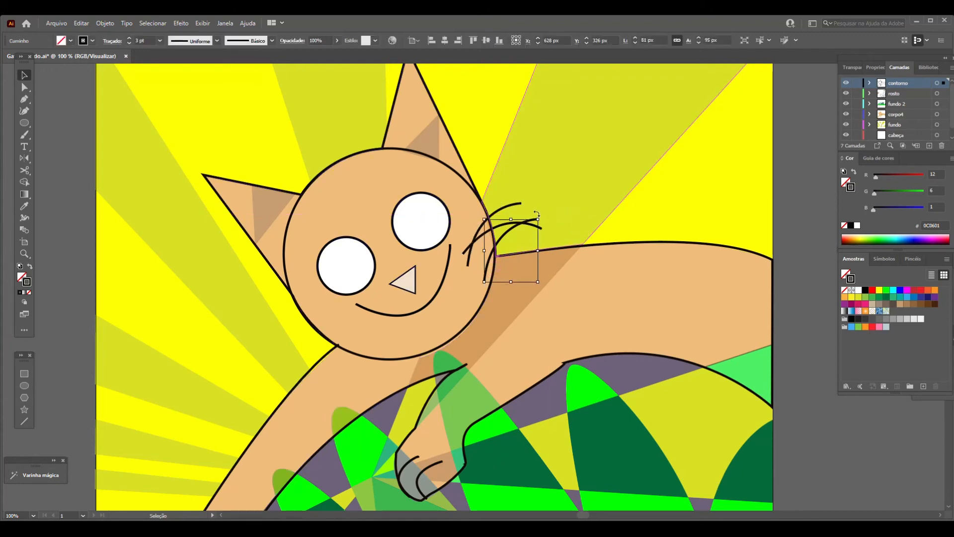
{"action": "left_click_drag", "start_coordinate": [542, 215], "coordinate": [604, 253]}
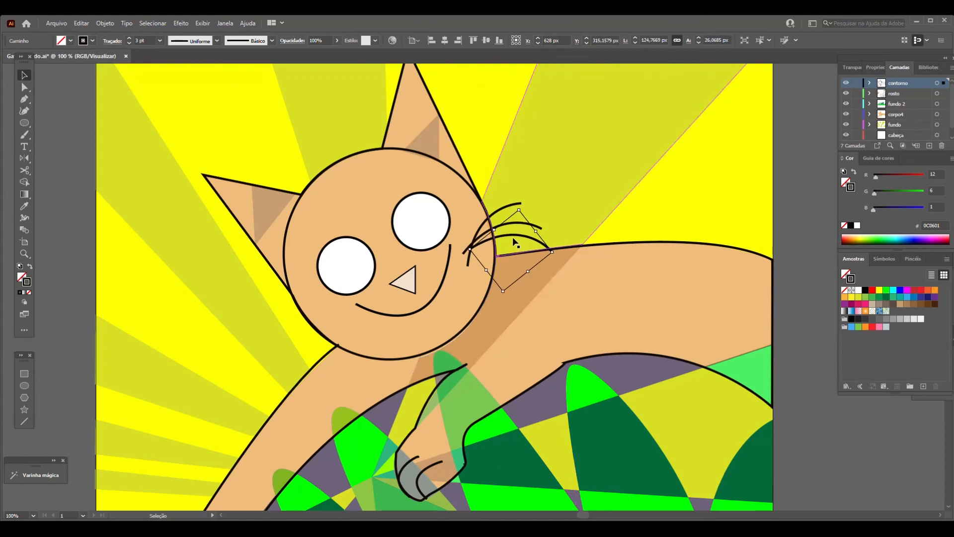
{"action": "left_click_drag", "start_coordinate": [519, 237], "coordinate": [520, 263]}
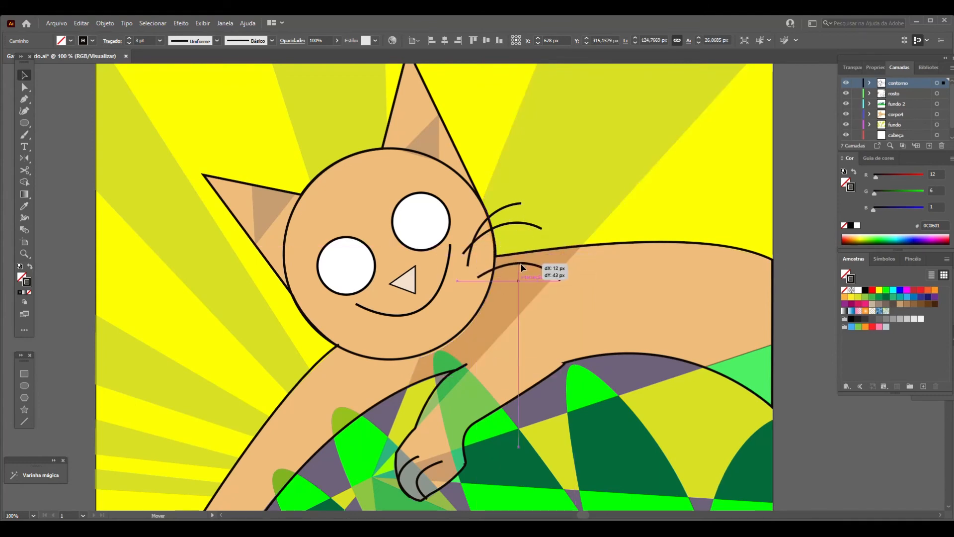
{"action": "mouse_move", "coordinate": [510, 231]}
{"action": "left_mouse_down"}
{"action": "mouse_move", "coordinate": [538, 263]}
{"action": "mouse_move", "coordinate": [517, 243]}
{"action": "mouse_move", "coordinate": [521, 232]}
{"action": "left_mouse_up"}
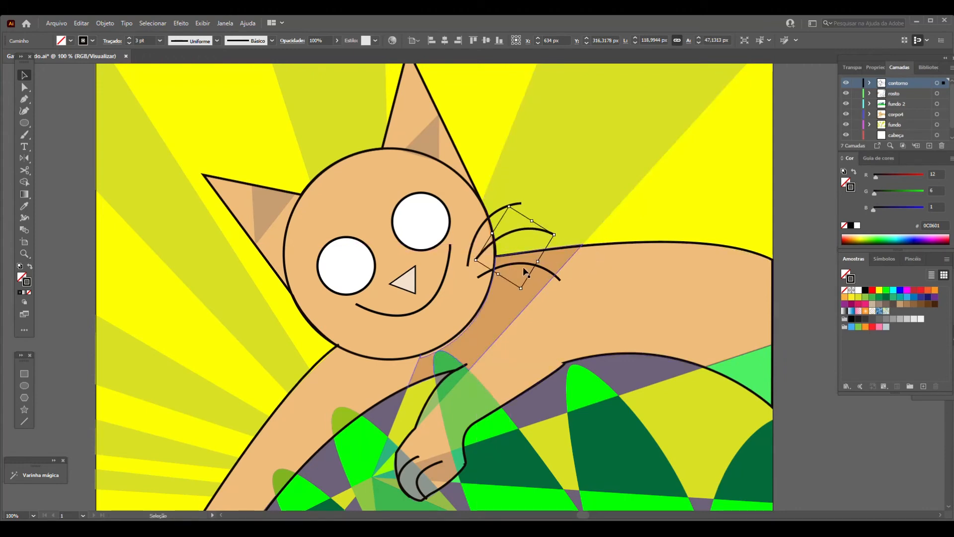
Select all three whiskers at the head's right edge and place a copy of them over the left eye area
{"action": "left_click", "coordinate": [522, 241], "text": "shift"}
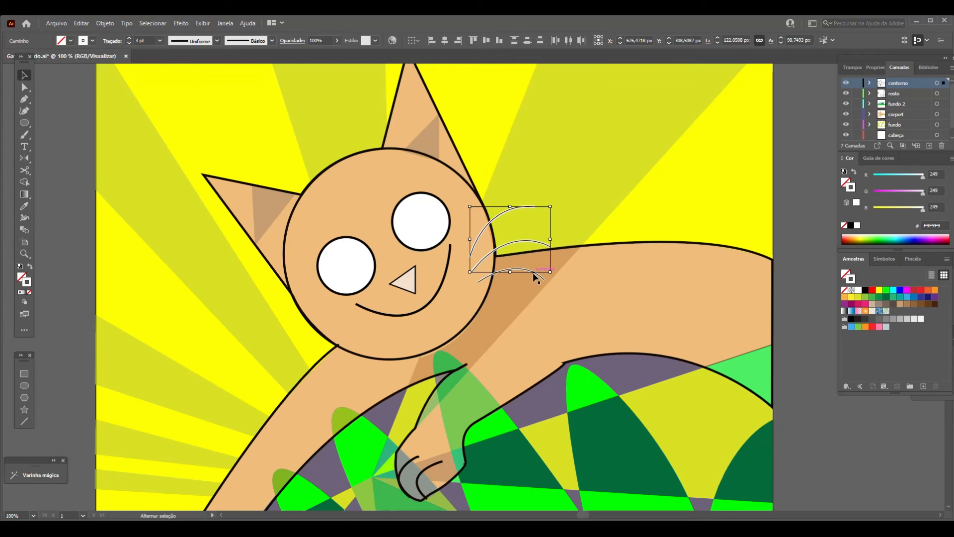
{"action": "left_click", "coordinate": [534, 274], "text": "shift"}
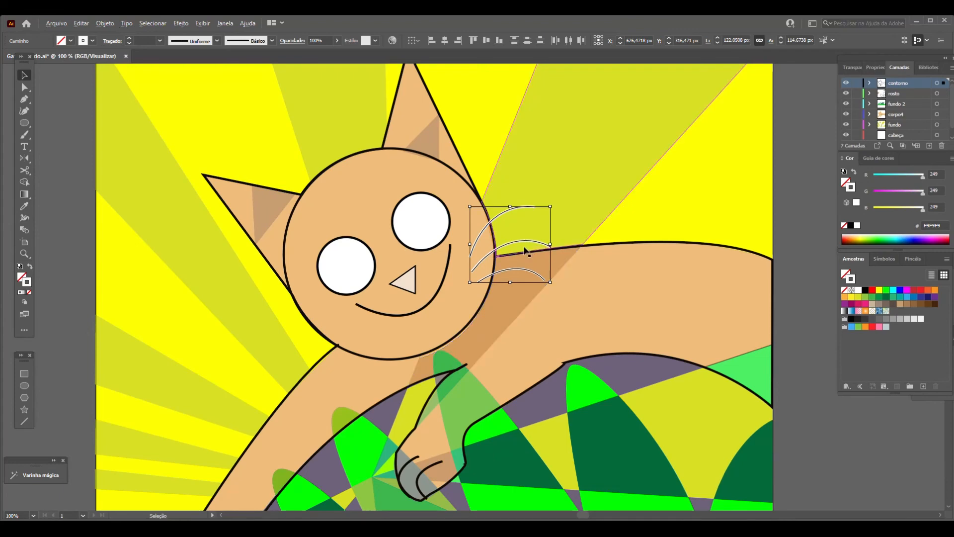
{"action": "left_click_drag", "start_coordinate": [515, 245], "coordinate": [351, 273]}
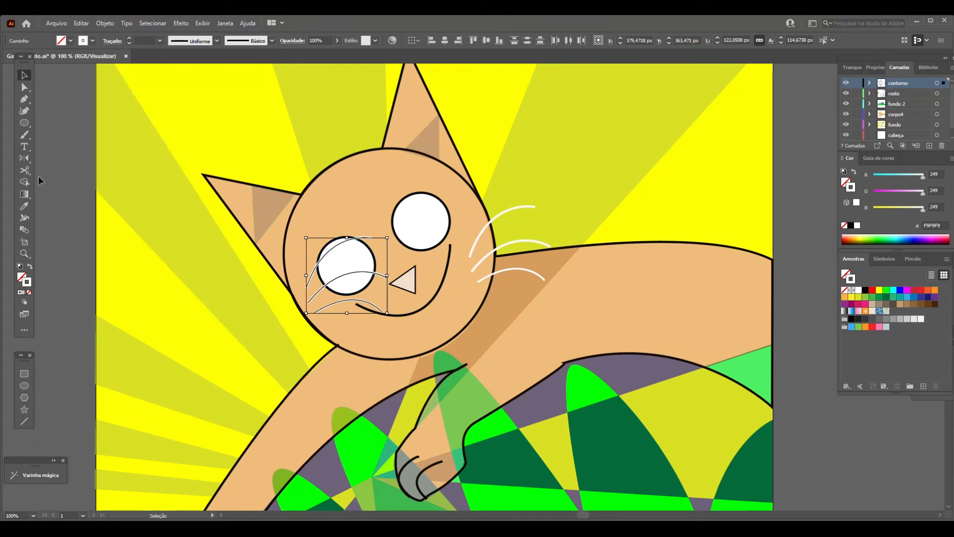
Reflect the copied whiskers with the Reflect tool and move them to the lower-left edge of the cat's face
{"action": "left_click", "coordinate": [23, 158]}
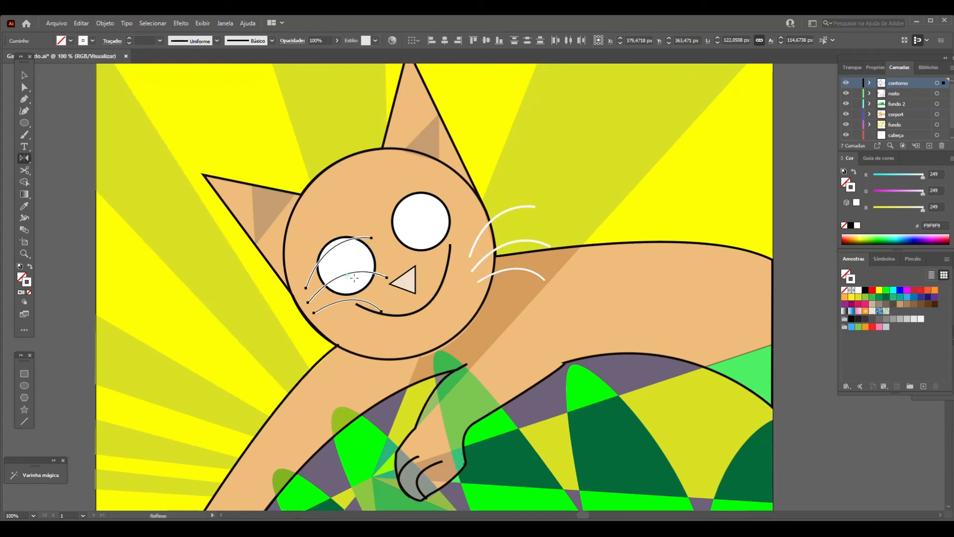
{"action": "left_click_drag", "start_coordinate": [359, 279], "coordinate": [378, 296]}
{"action": "key", "text": "v"}
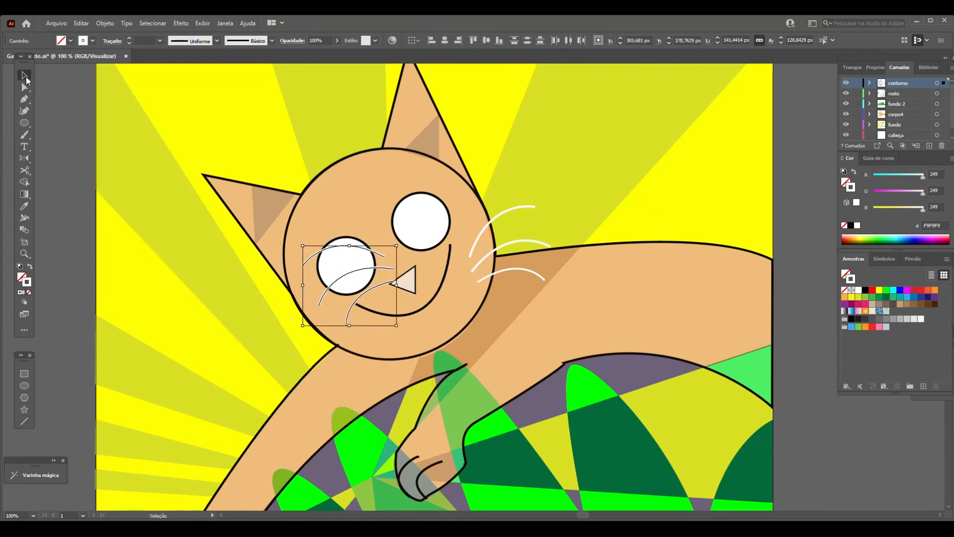
{"action": "left_click_drag", "start_coordinate": [330, 285], "coordinate": [284, 326]}
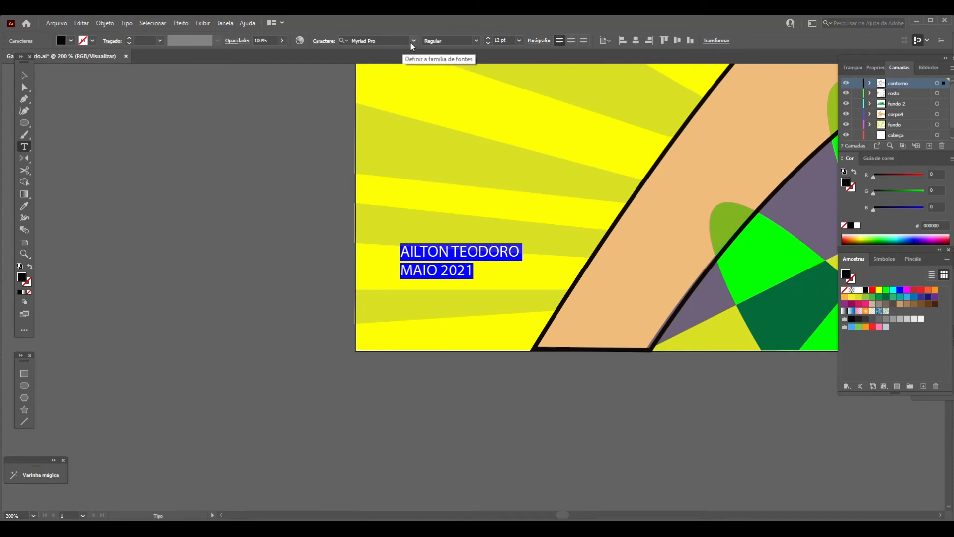
Set the font of the selected signature and date text to Anime Ace 2.0 BB
{"action": "left_click", "coordinate": [413, 41]}
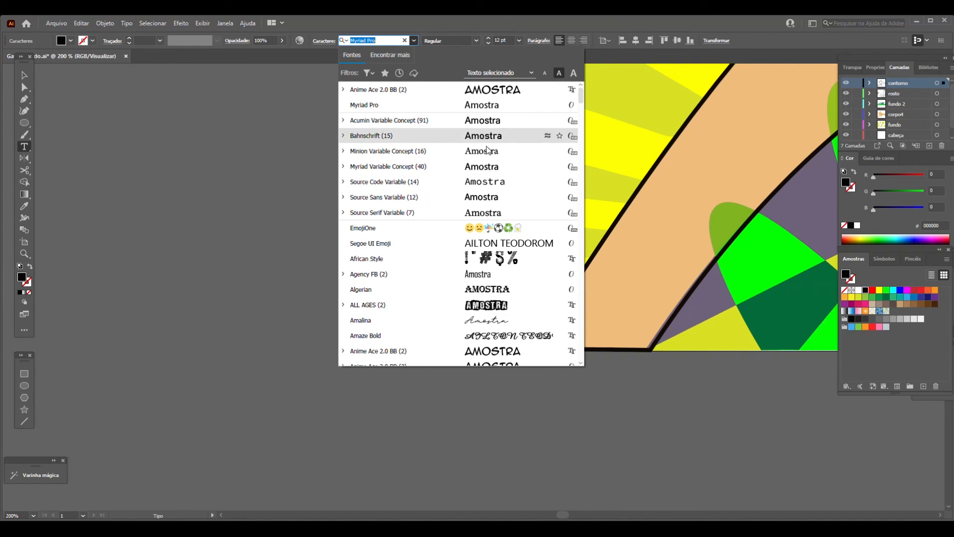
{"action": "key", "text": "Escape"}
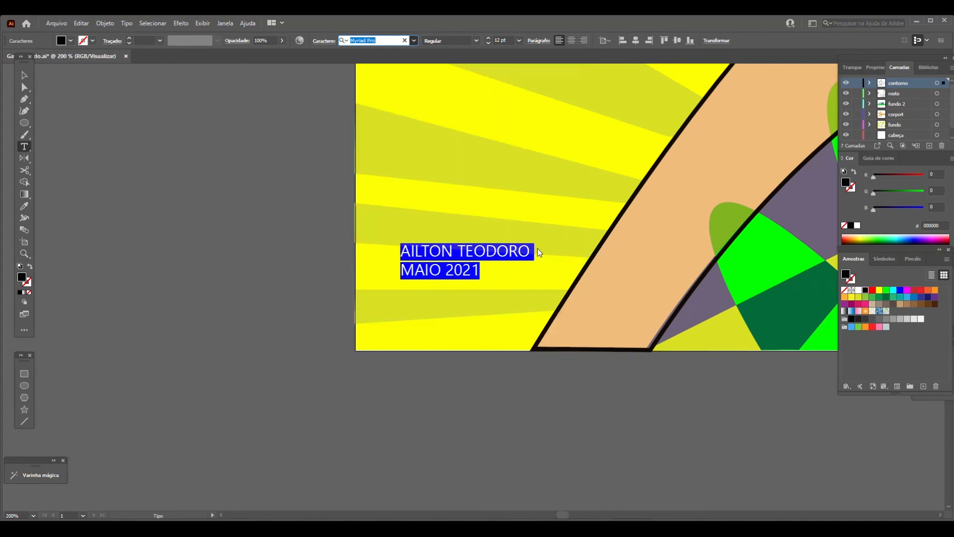
{"action": "left_click", "coordinate": [413, 41]}
{"action": "left_click", "coordinate": [493, 108]}
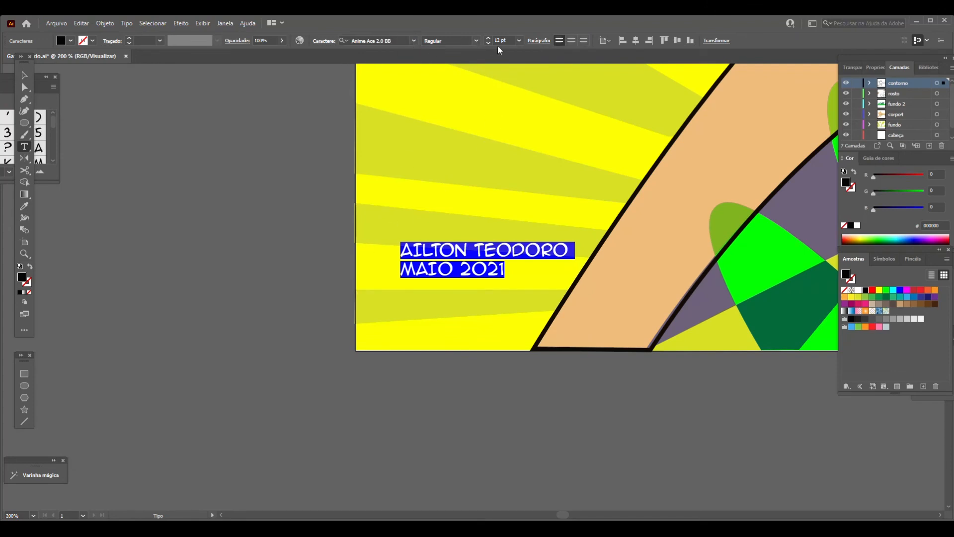
Set the signature text size to 10 pt, deselect it and close the floating glyphs panel
{"action": "left_click", "coordinate": [517, 44]}
{"action": "left_click", "coordinate": [532, 110]}
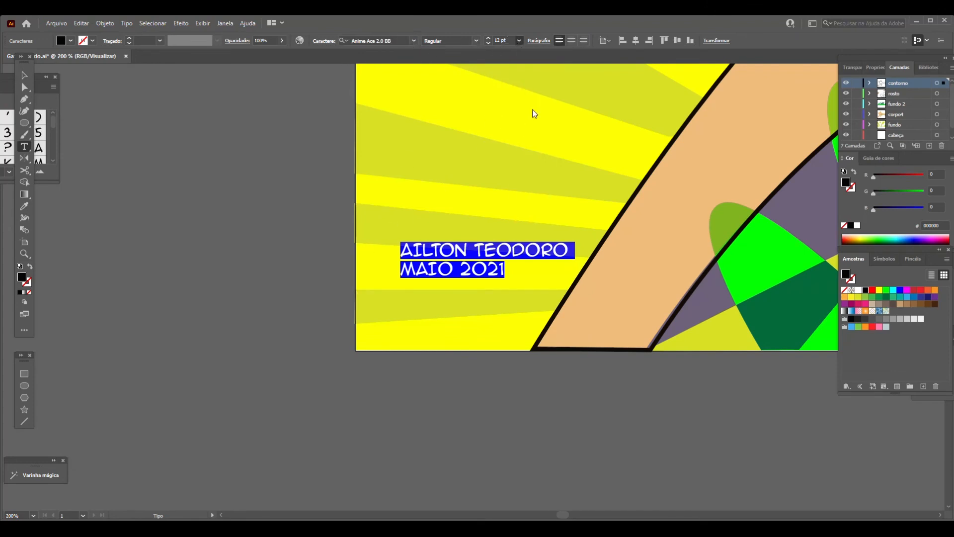
{"action": "left_click", "coordinate": [225, 205]}
{"action": "left_click", "coordinate": [54, 78]}
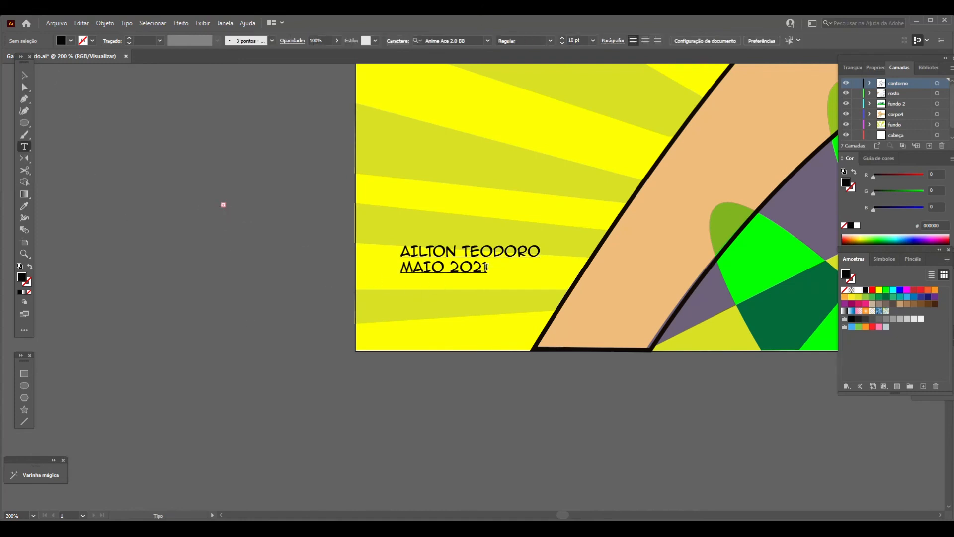
Select both lines of the signature text and fill them with the tan swatch R=198 G=156 B=109
{"action": "left_click_drag", "start_coordinate": [489, 270], "coordinate": [402, 242]}
{"action": "left_click", "coordinate": [900, 303]}
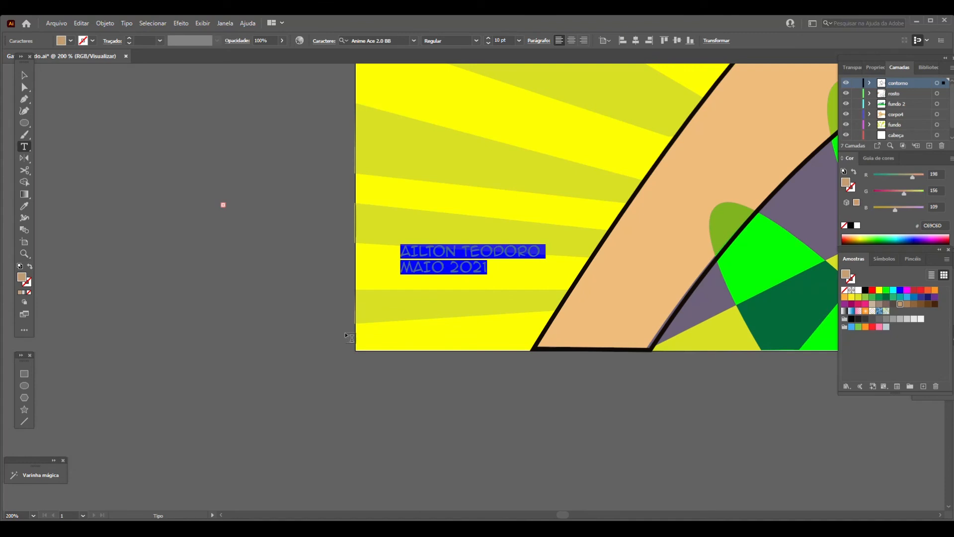
{"action": "left_click", "coordinate": [291, 338]}
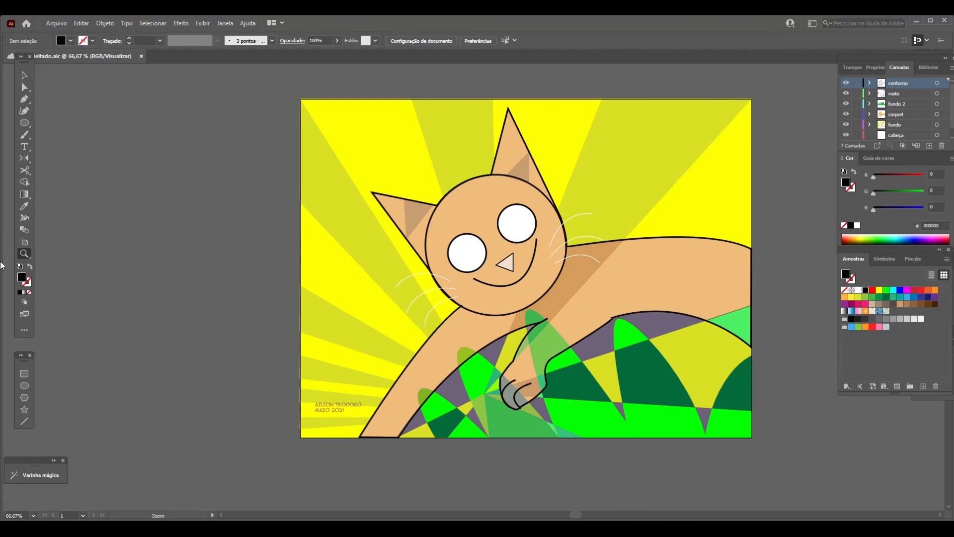
Export the illustration as the PNG "Gato deitado" at 72 ppi with a transparent background
{"action": "left_click", "coordinate": [56, 22]}
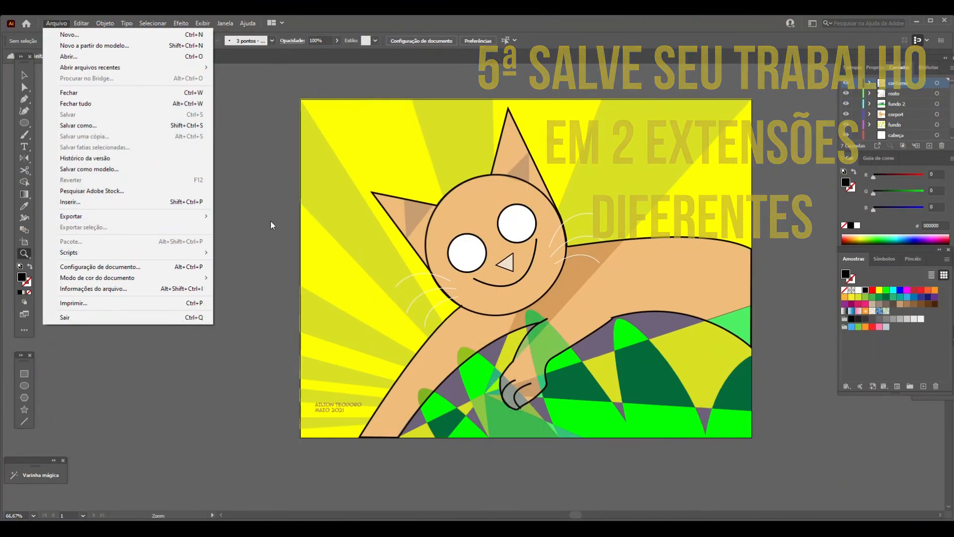
{"action": "mouse_move", "coordinate": [193, 216]}
{"action": "left_click", "coordinate": [249, 226]}
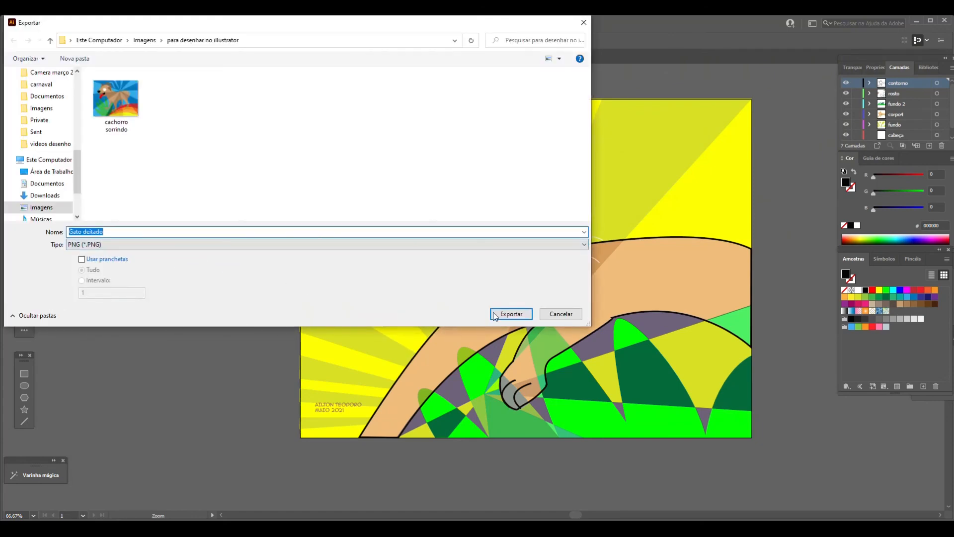
{"action": "left_click", "coordinate": [511, 314]}
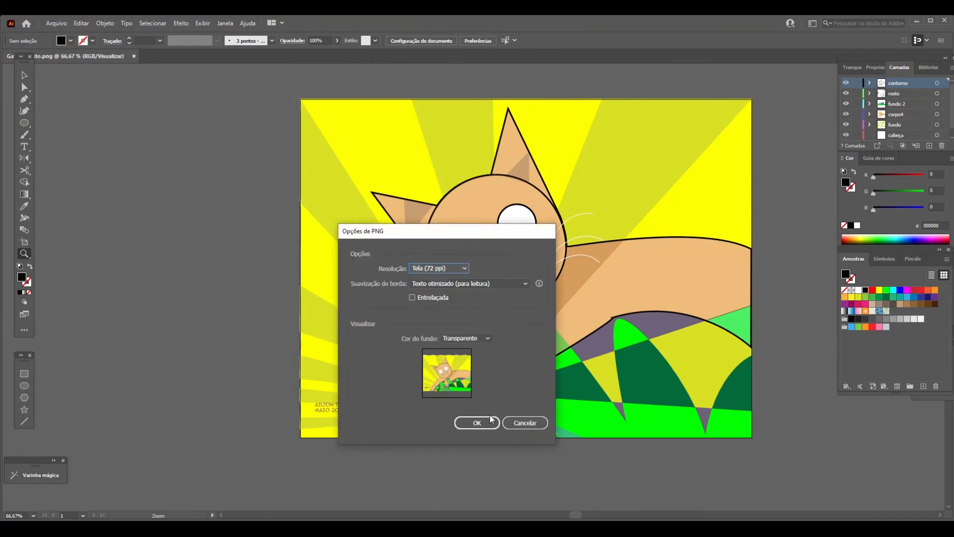
{"action": "left_click", "coordinate": [477, 422]}
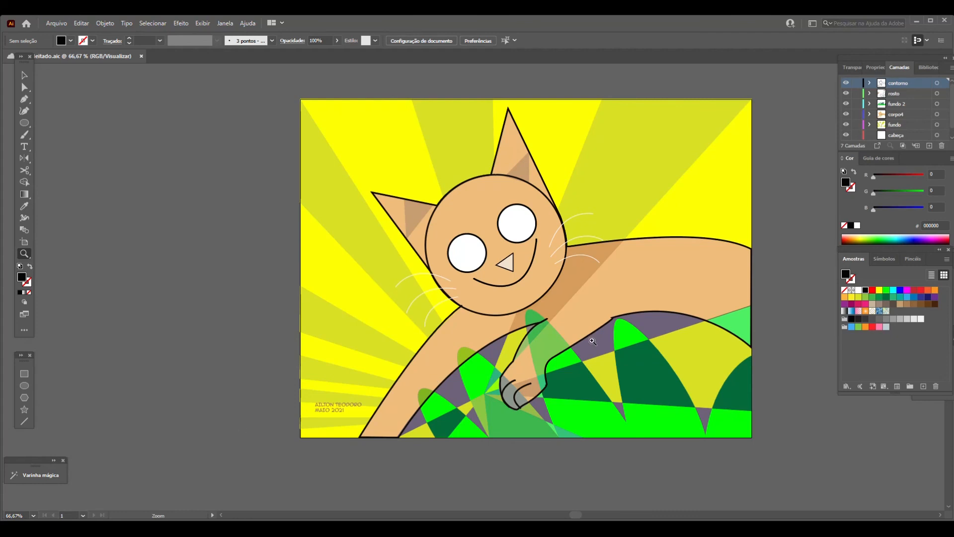
{"action": "left_click", "coordinate": [533, 275]}
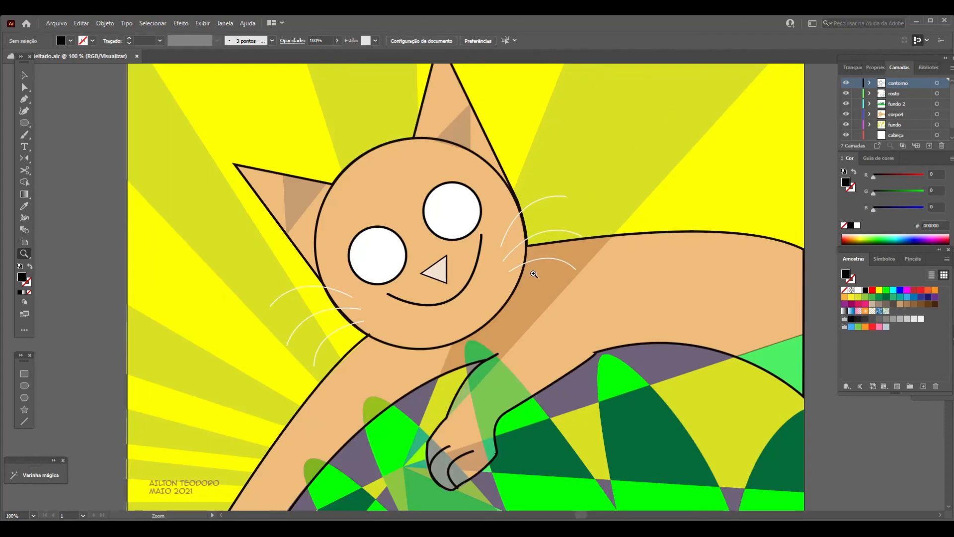